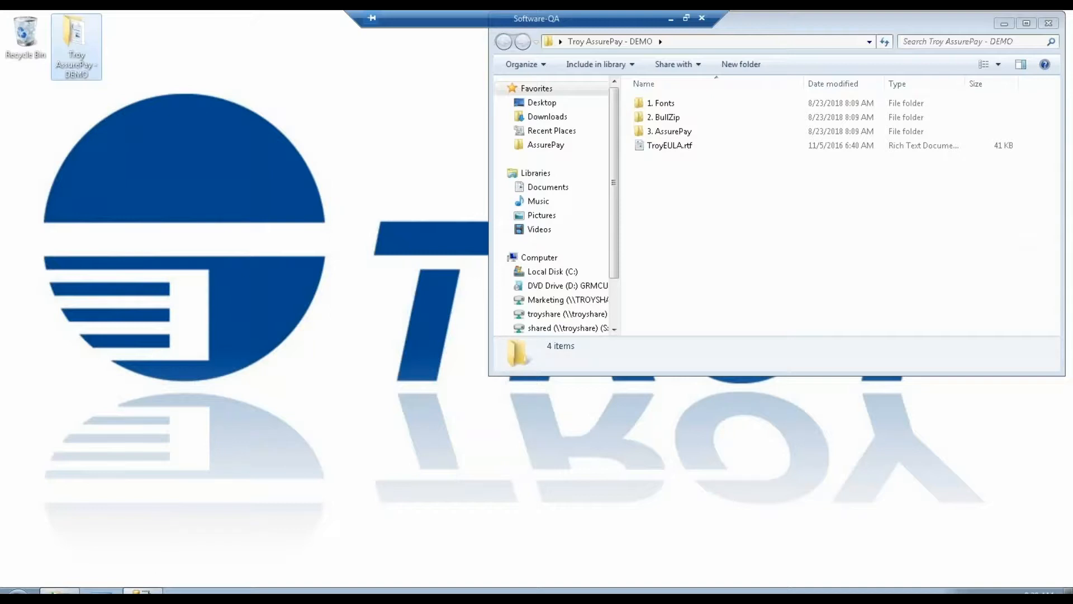
click(143, 591)
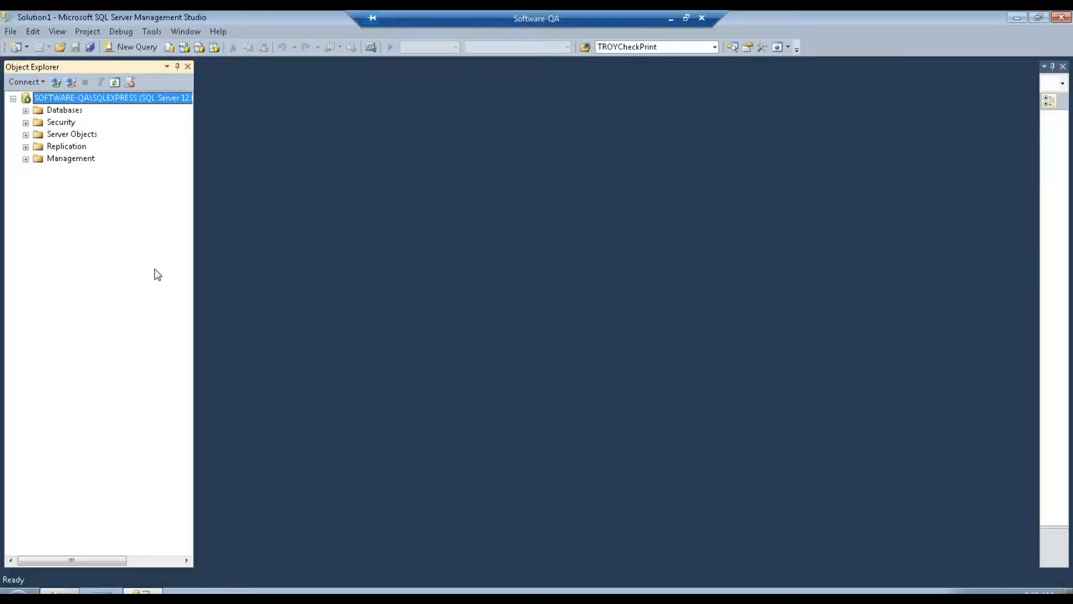
click(1016, 18)
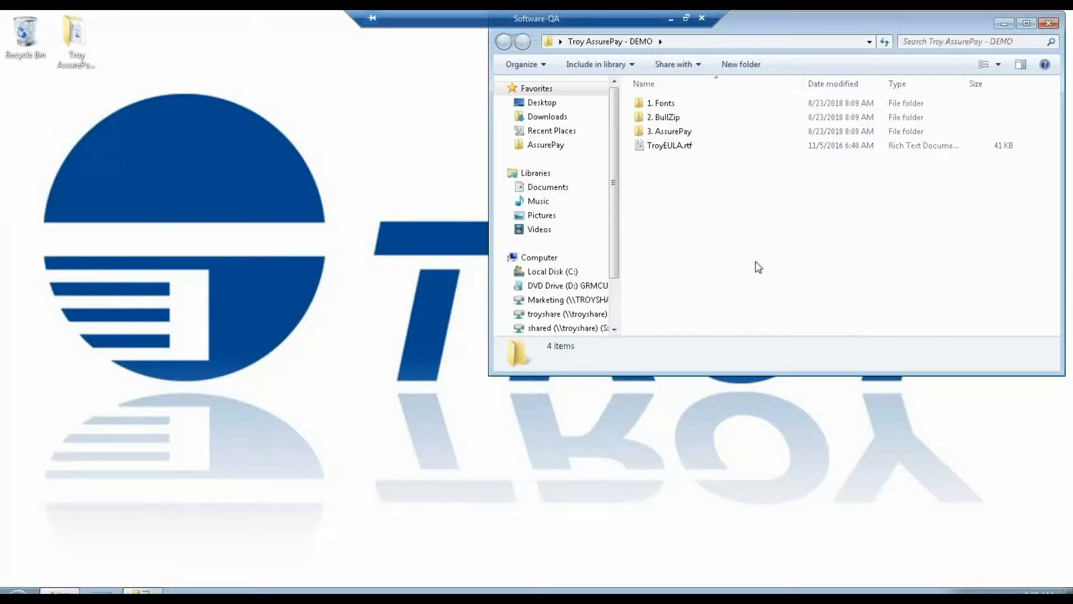
click(80, 30)
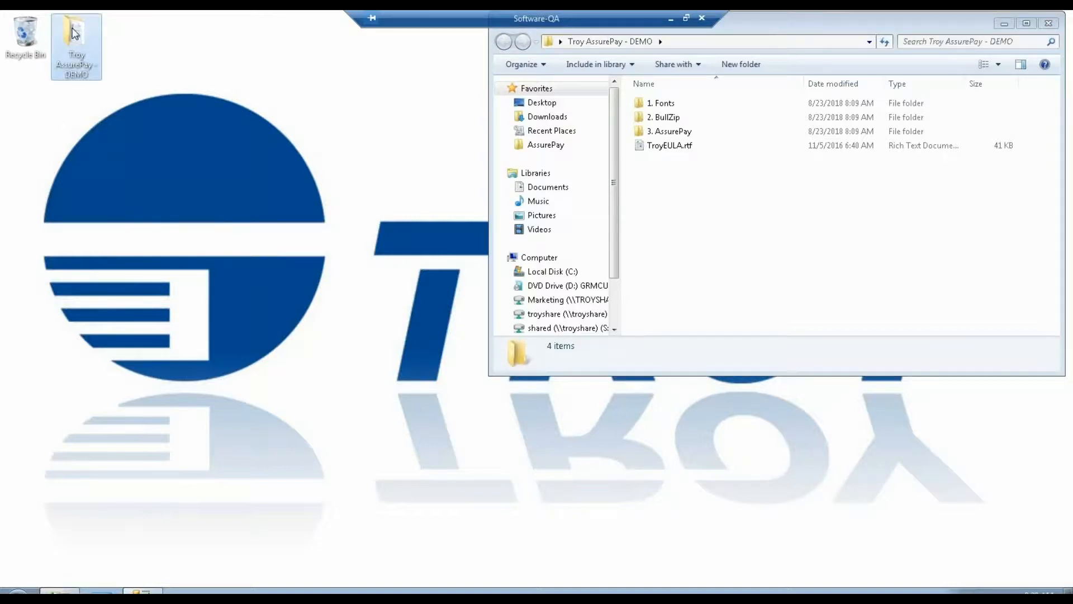
click(790, 269)
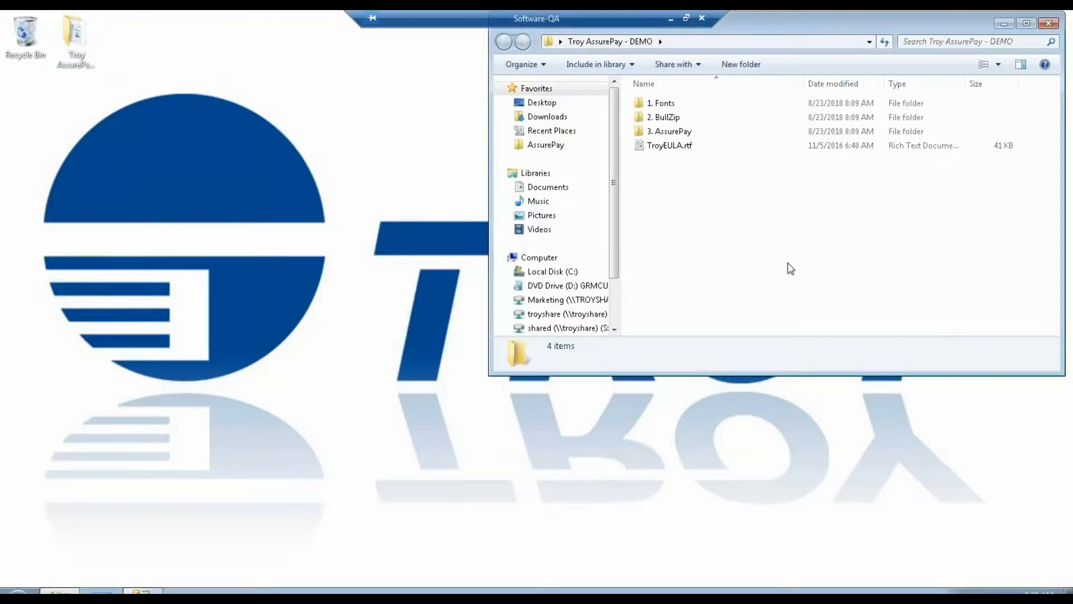
Install the TROYE13BL.ttf font from the 1. Fonts folder and return to the Troy AssurePay - DEMO folder.
double_click(674, 104)
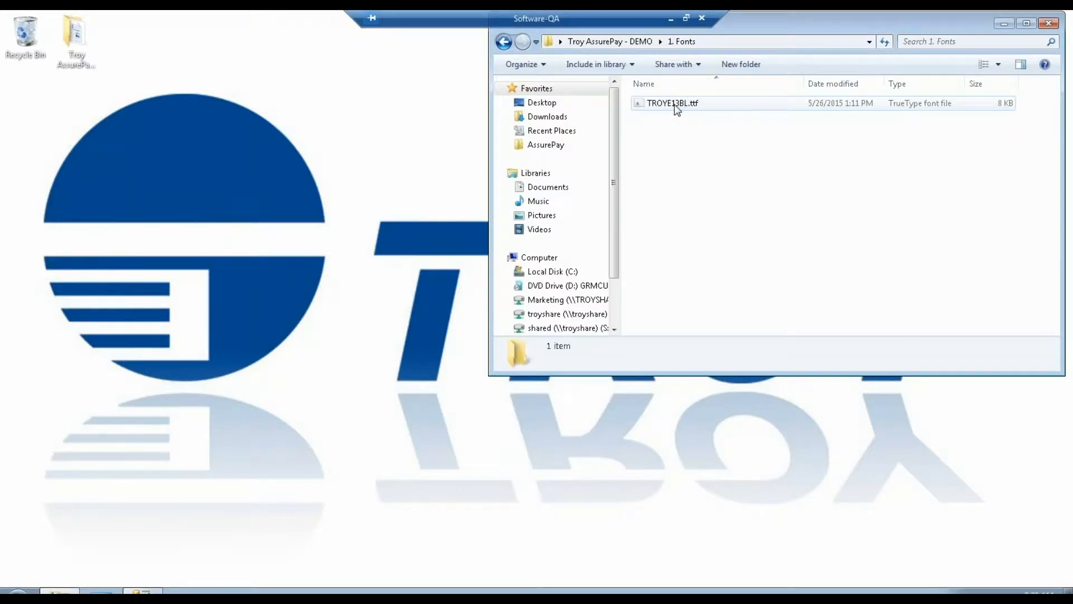
right_click(674, 104)
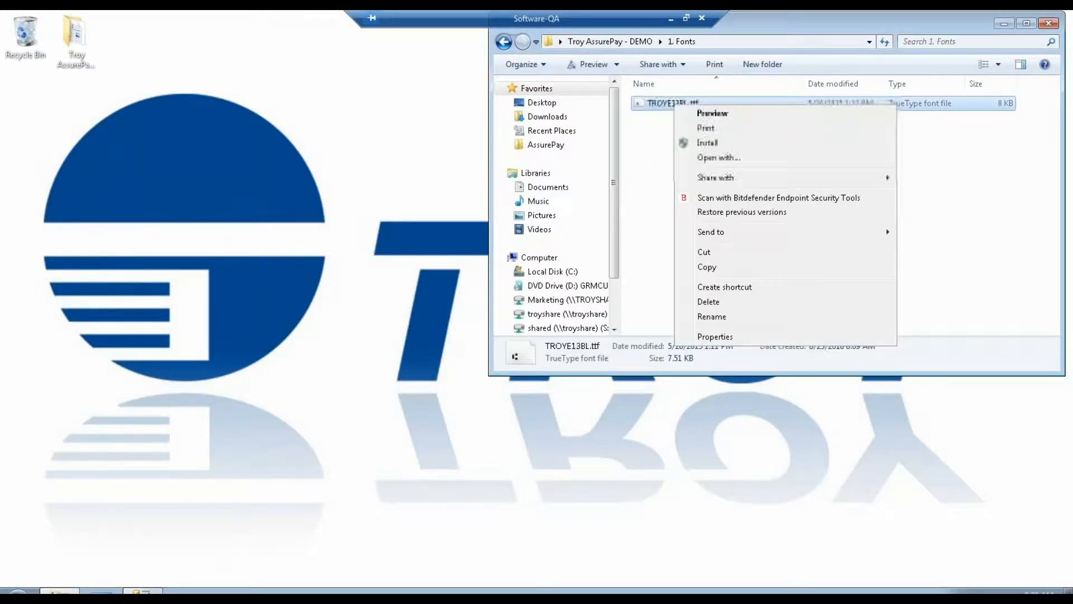
click(708, 143)
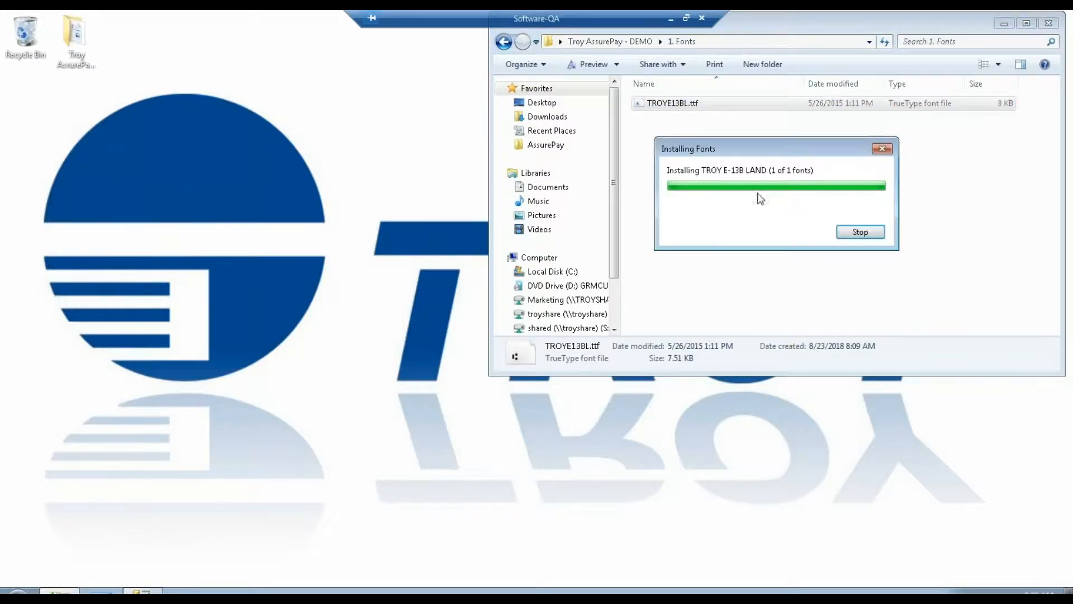
click(505, 40)
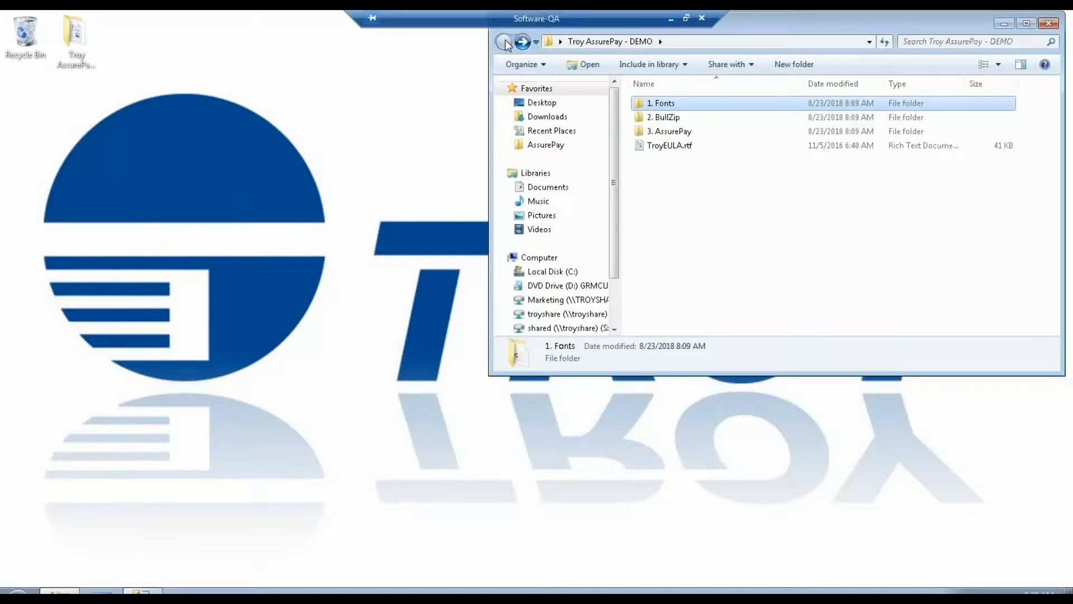
Run Setup_BullzipPDFPrinter.exe from the 2. BullZip folder as administrator, choosing English as the setup language.
double_click(673, 121)
click(665, 133)
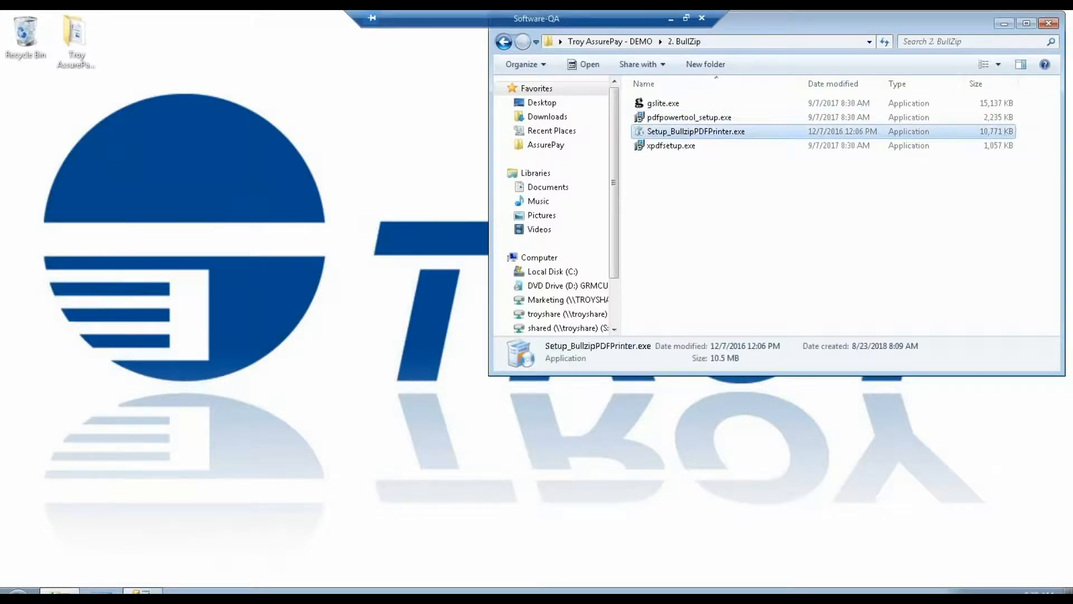
right_click(668, 136)
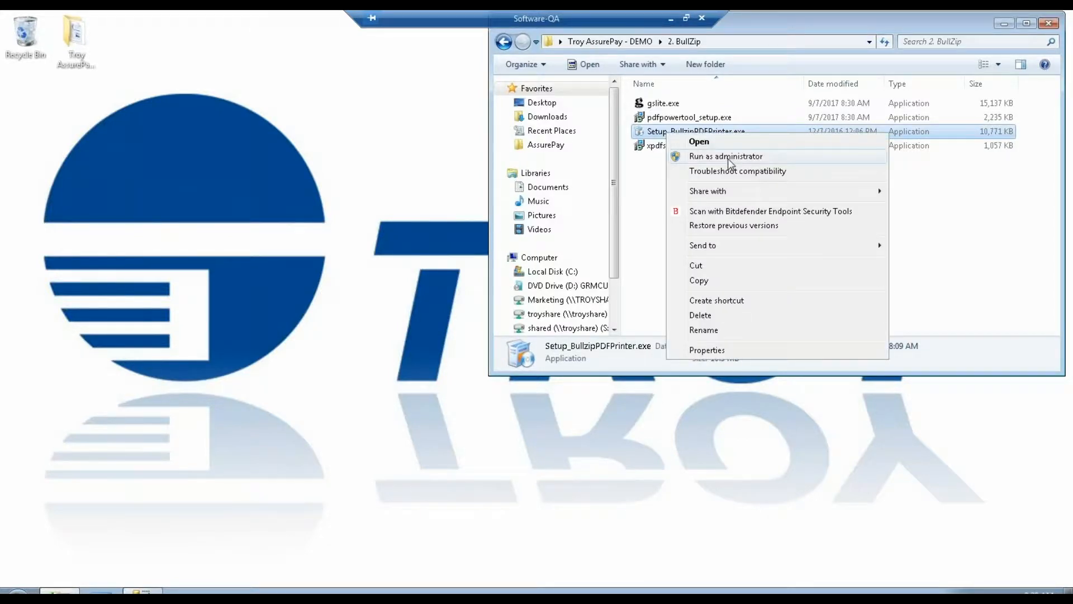
click(727, 154)
click(843, 237)
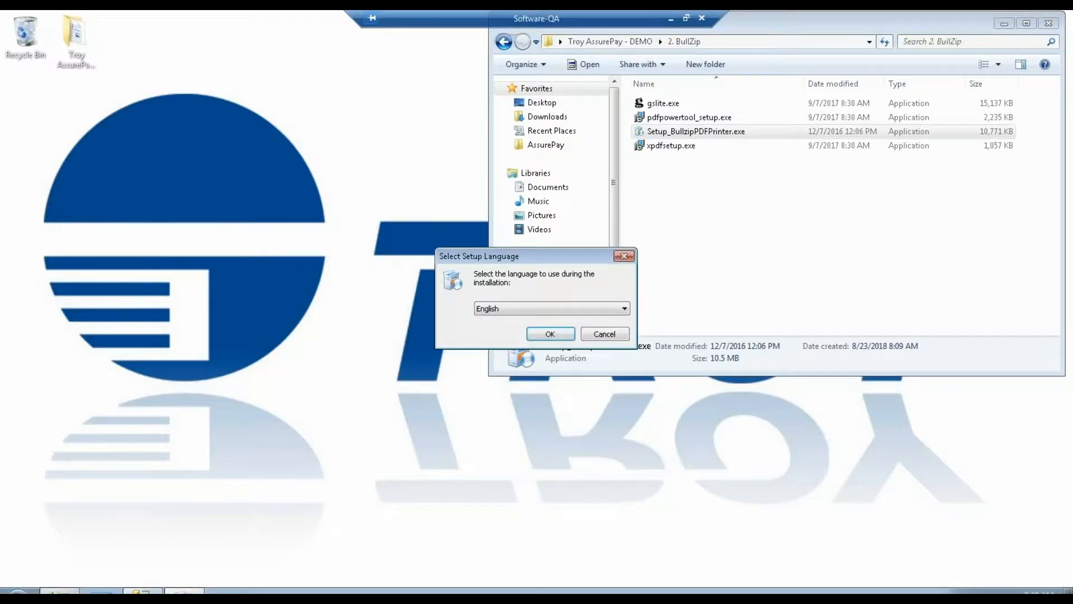
click(550, 333)
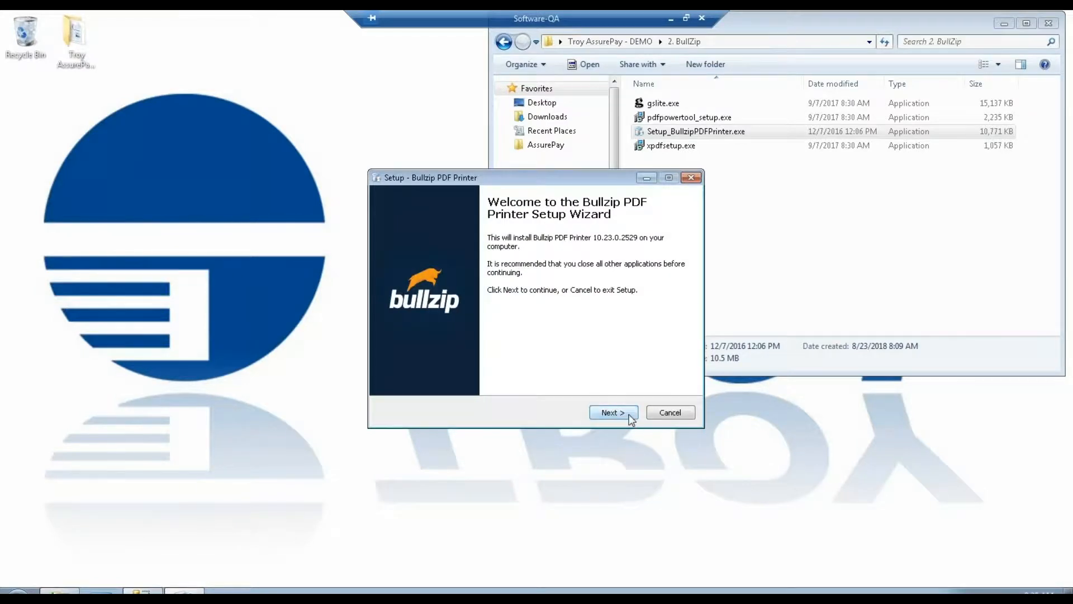
Accept the Bullzip license agreement and keep the default destination C:\Program Files\Bullzip\PDF Printer.
click(628, 417)
click(484, 374)
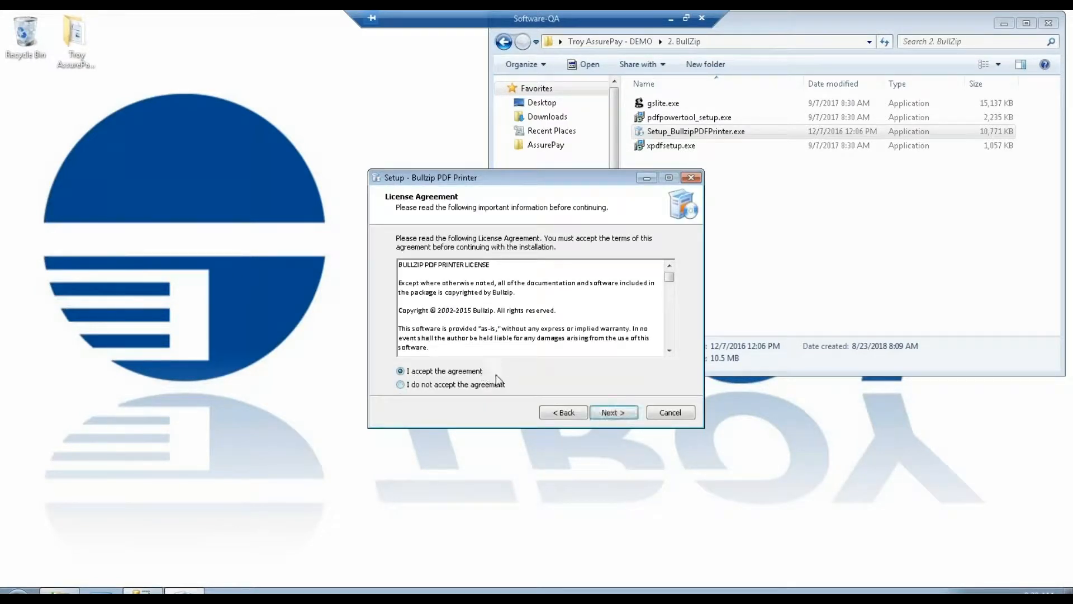
click(608, 415)
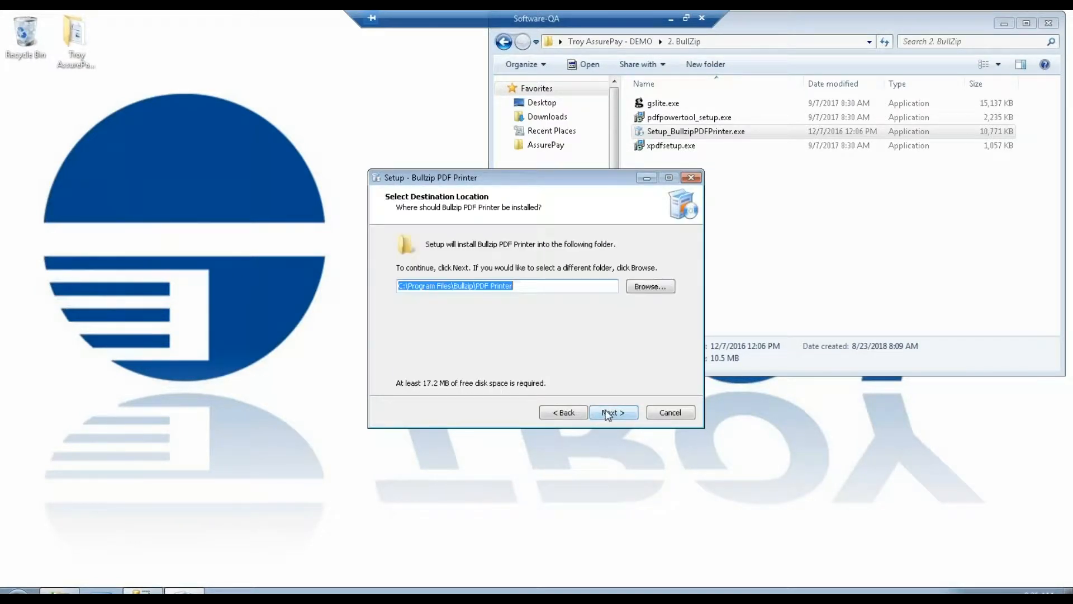
click(608, 415)
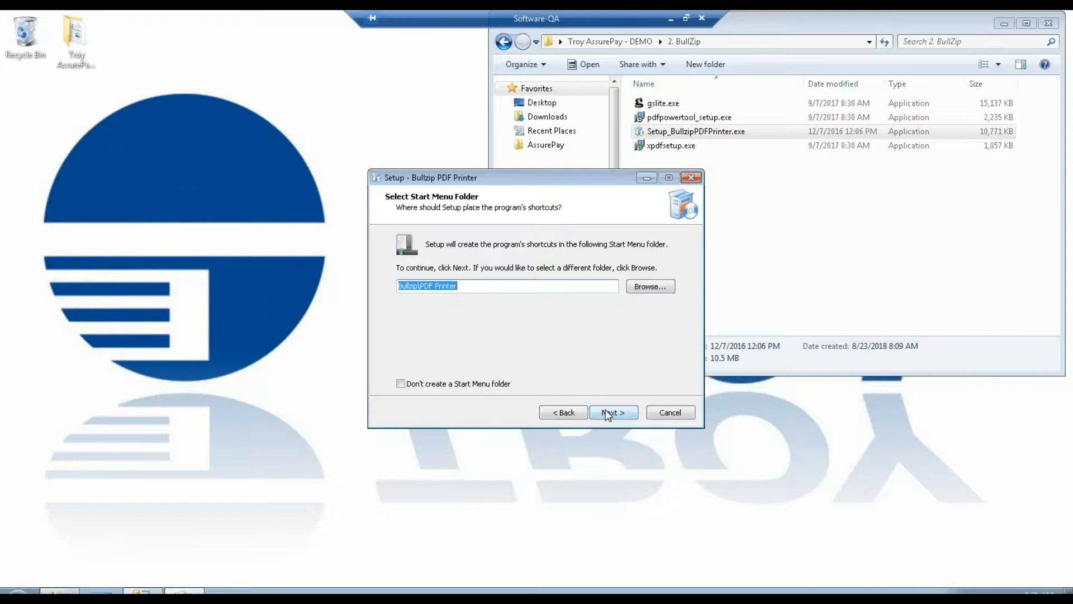
Choose not to create a Start Menu folder, then install and finish the Bullzip PDF Printer setup.
click(400, 384)
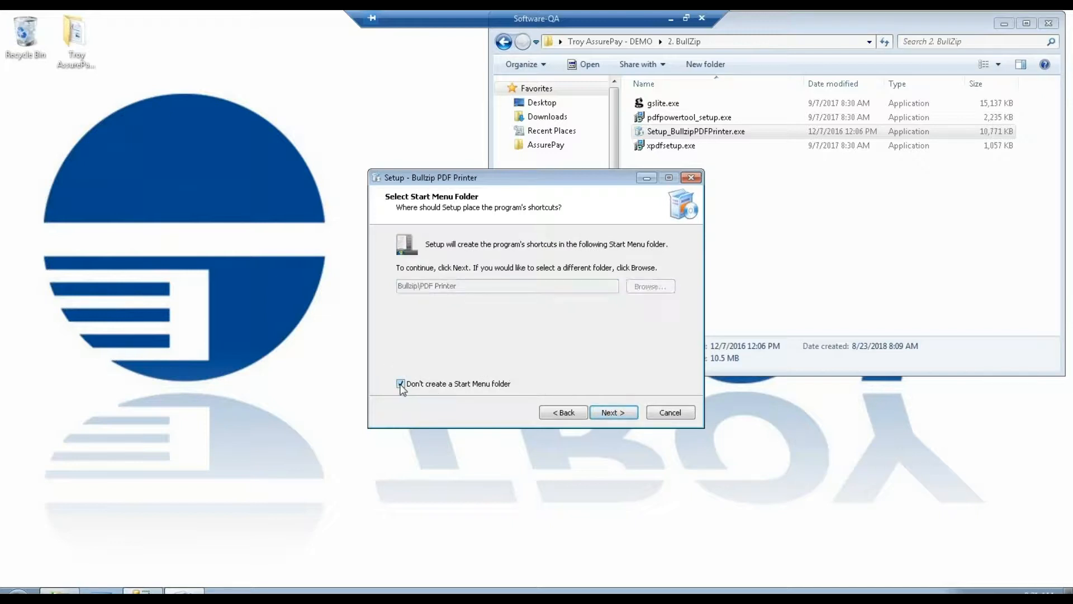
click(609, 412)
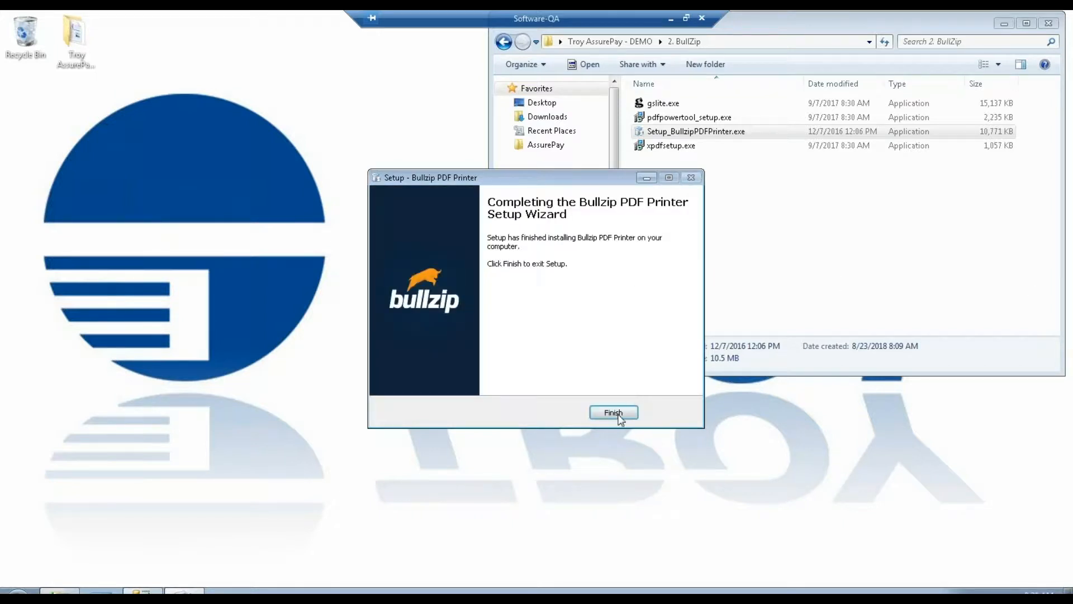
click(613, 414)
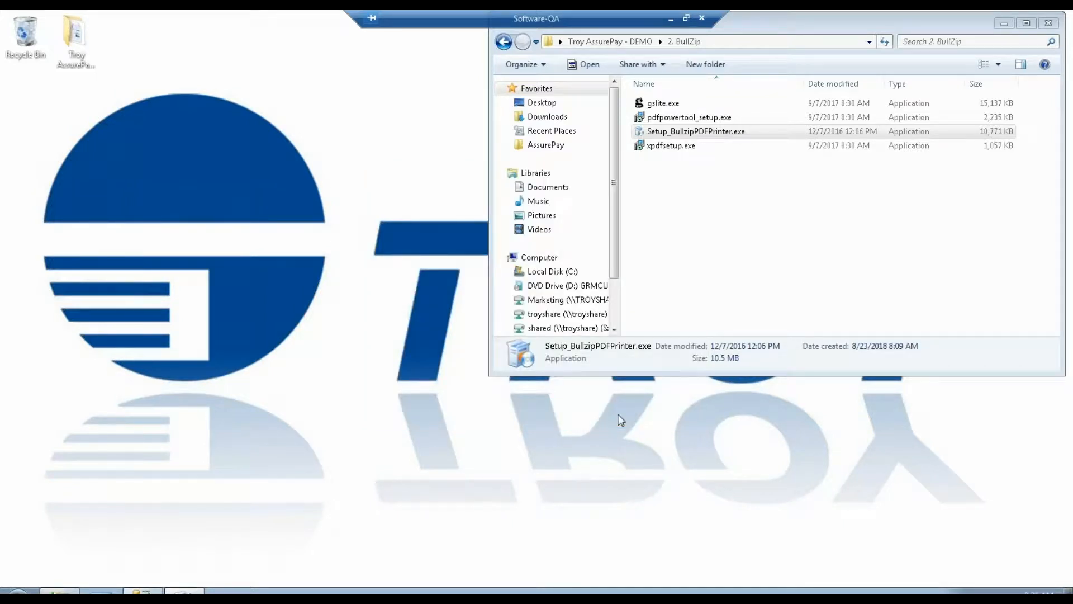
Open TroyCreateFolder.bat from 3. AssurePay\ISSetupPrerequisites\{1C76CDBC-9858-49DC-945F-2A68C2EA2624} for editing in Notepad.
click(617, 48)
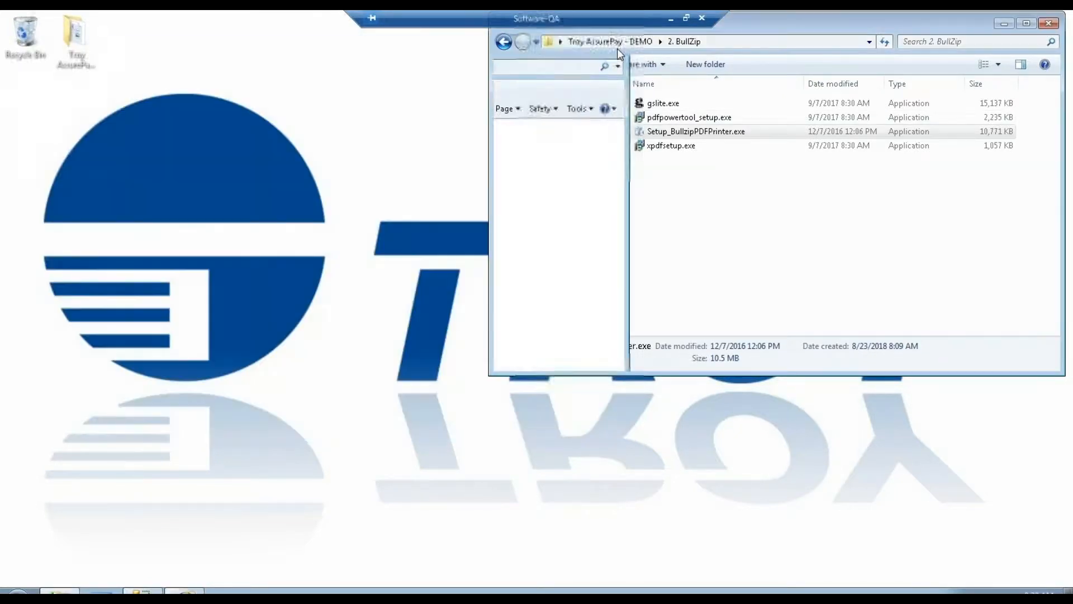
click(503, 45)
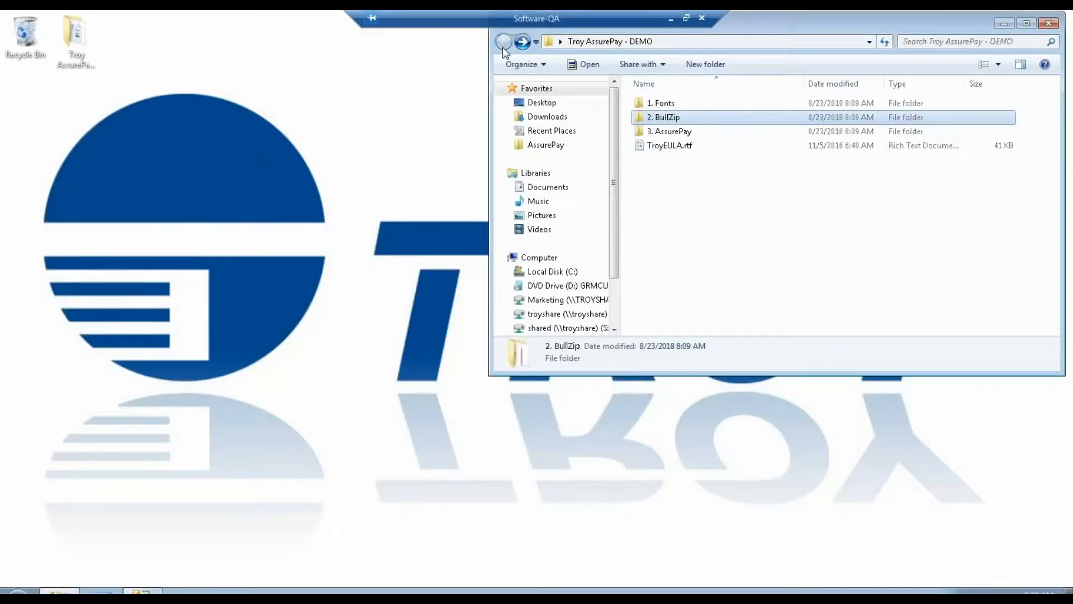
double_click(668, 132)
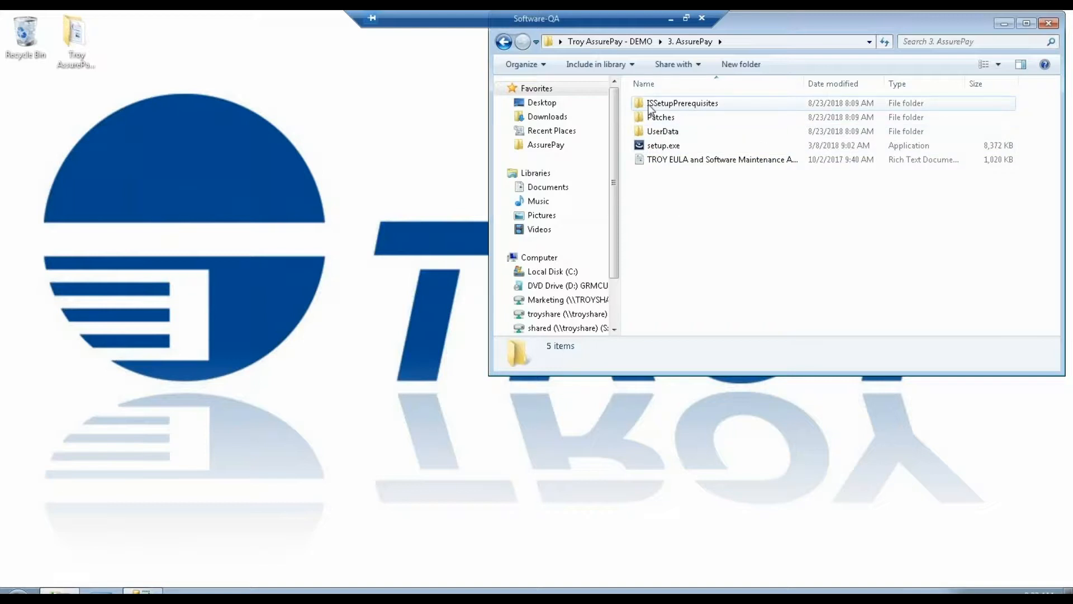
double_click(683, 104)
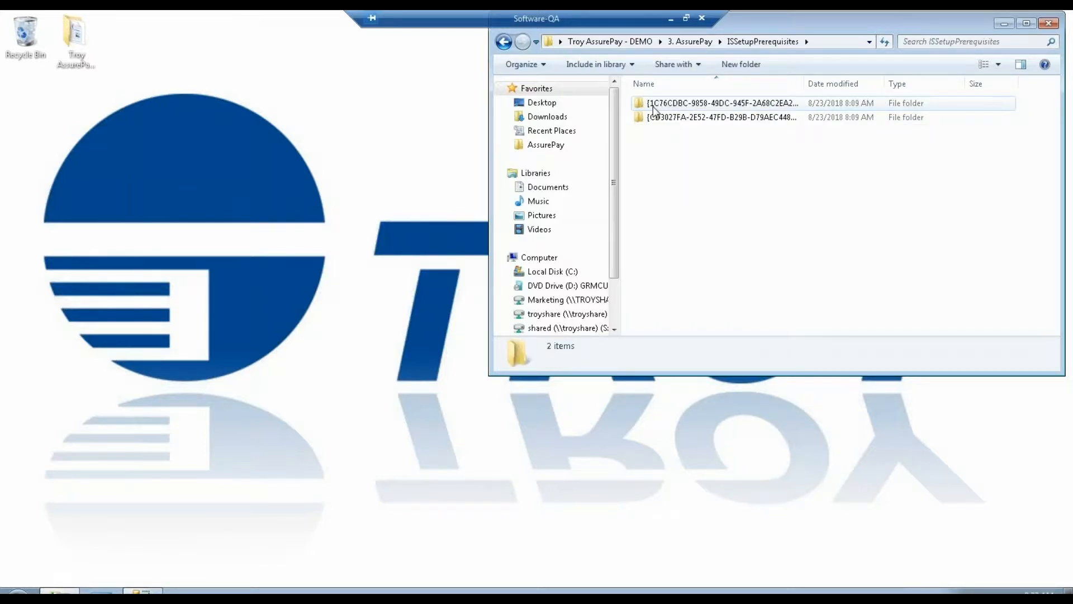
double_click(660, 105)
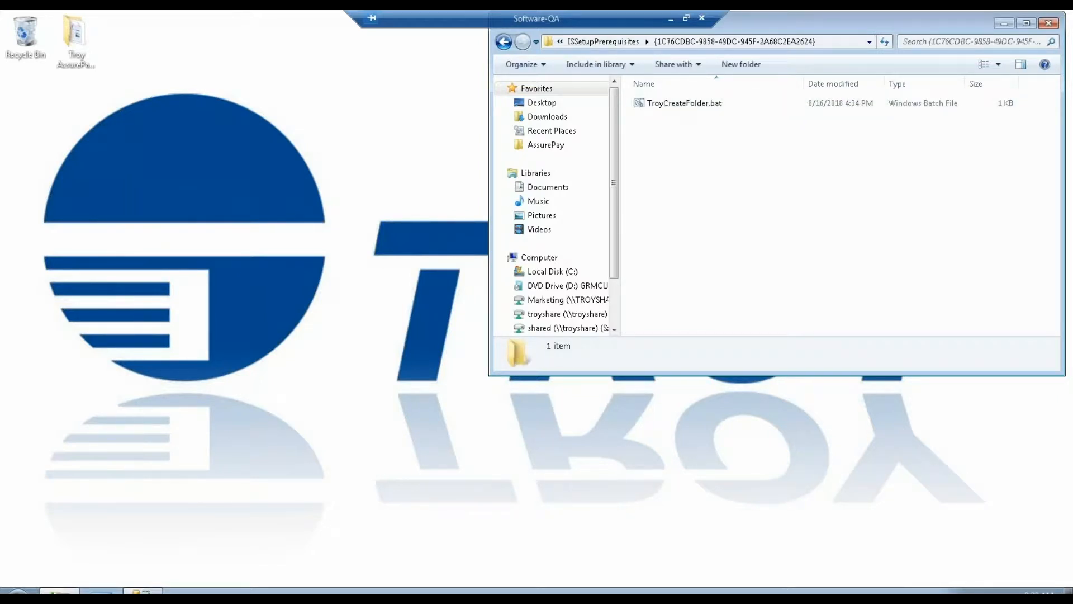
key(BackSpace)
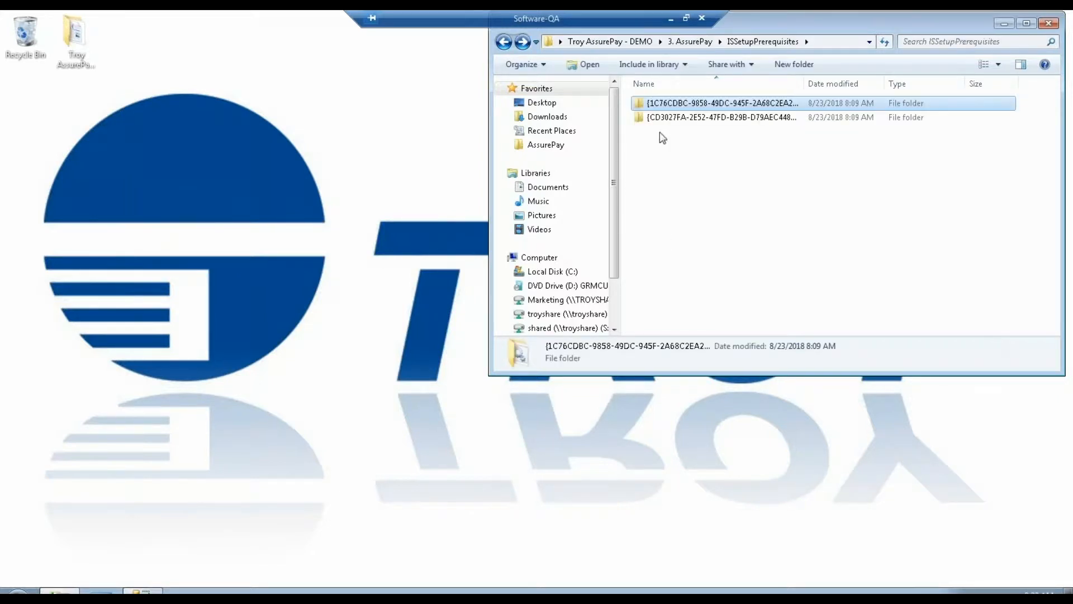
double_click(663, 104)
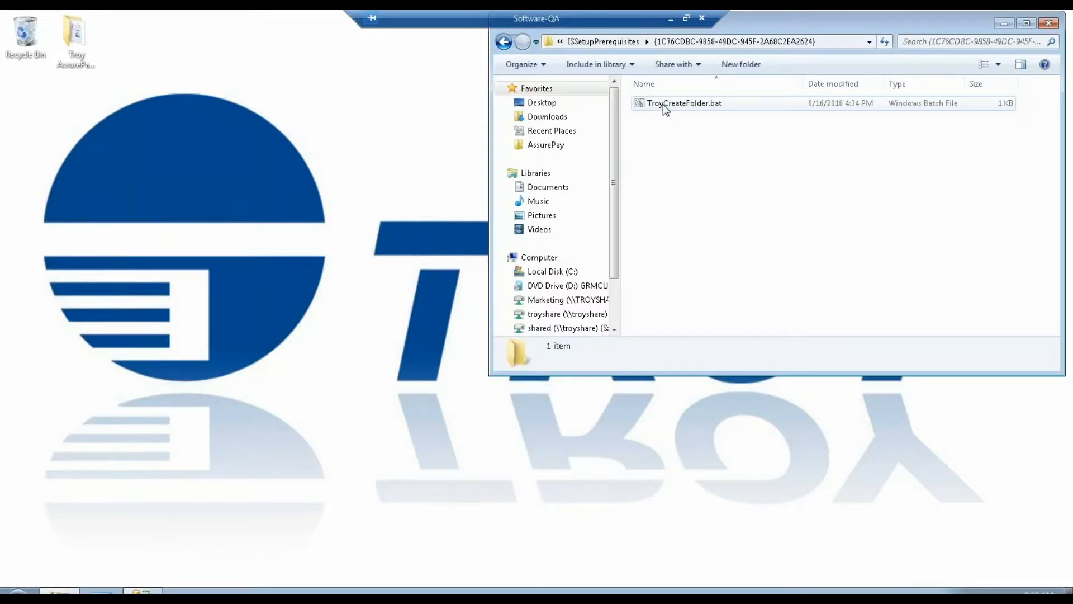
right_click(665, 109)
click(721, 127)
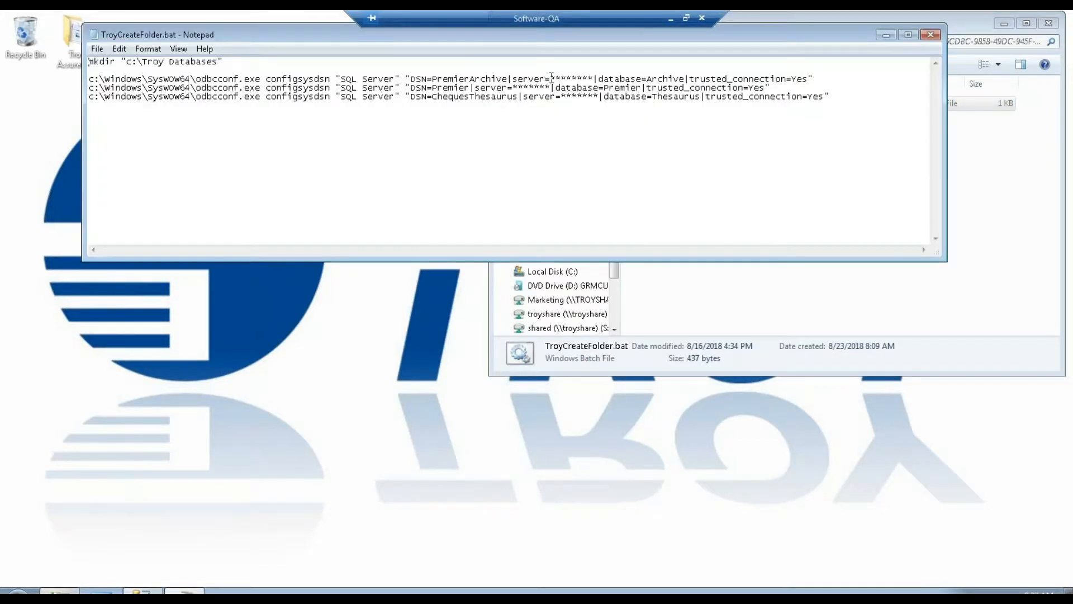
Replace the masked server value with software-qa in all three DSN lines of the batch file.
drag(554, 78, 594, 79)
text(software)
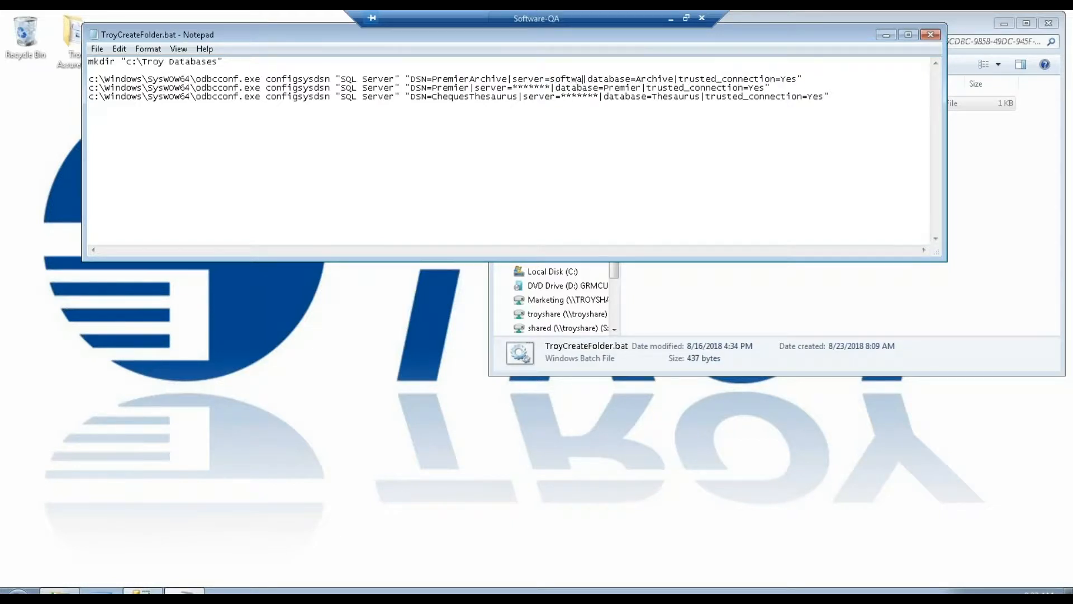
text(-qa)
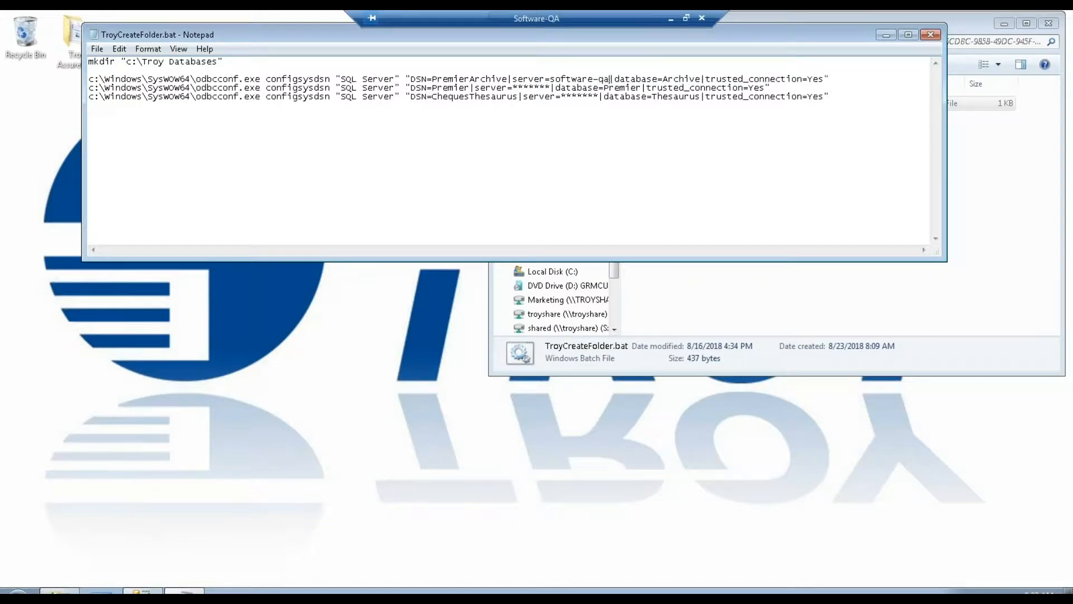
drag(551, 79, 606, 75)
drag(515, 88, 552, 87)
key(ctrl+v)
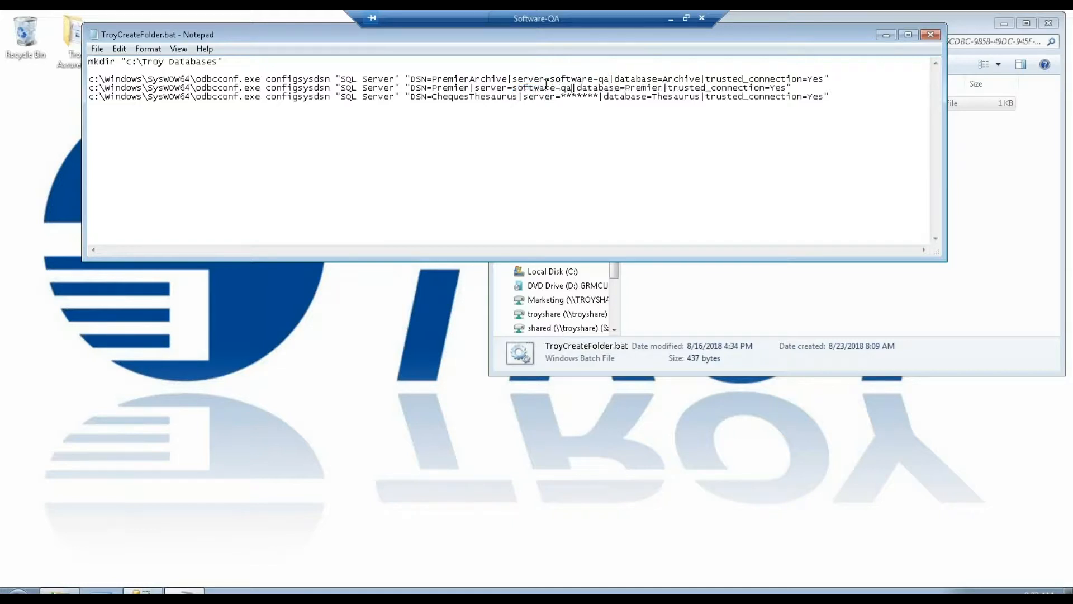
drag(562, 97, 600, 95)
key(ctrl+v)
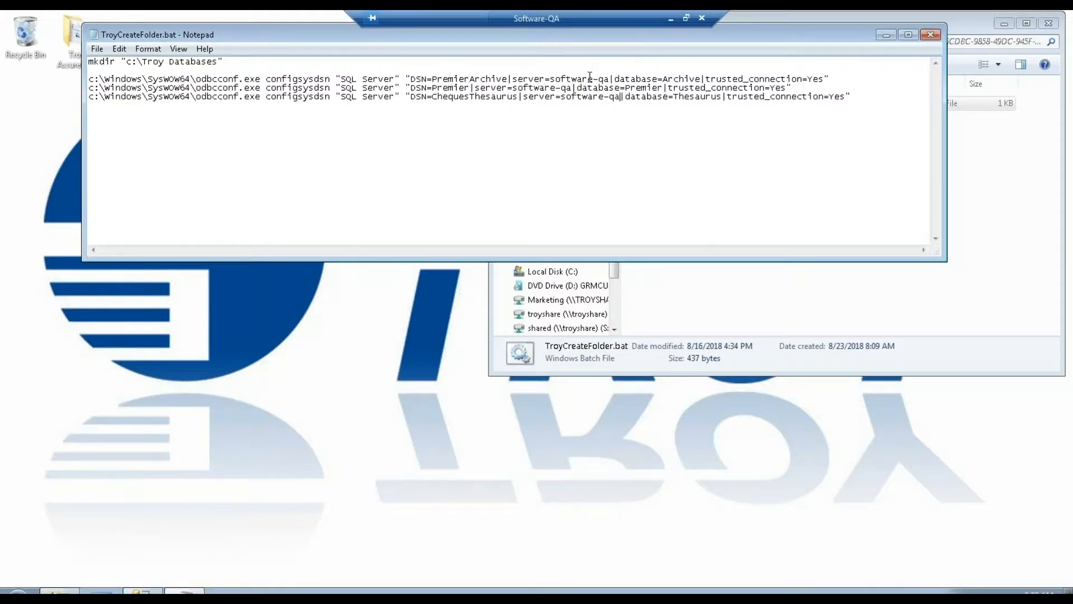
Save the changes to the batch file and close Notepad.
click(556, 88)
click(930, 35)
click(506, 327)
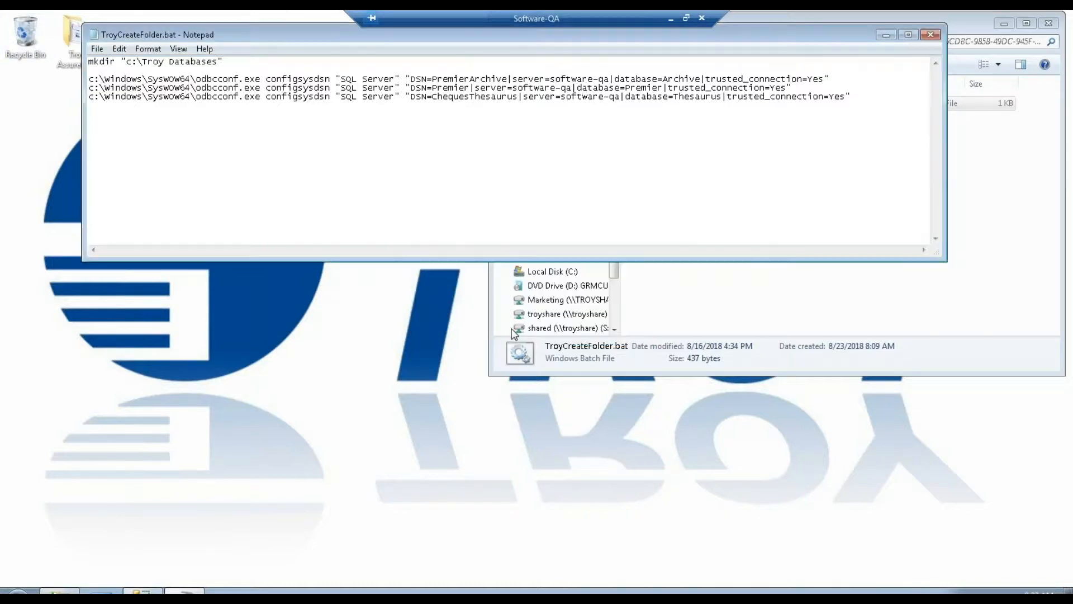
Return to the 3. AssurePay folder and run setup.exe as administrator, allowing it to make changes.
click(503, 42)
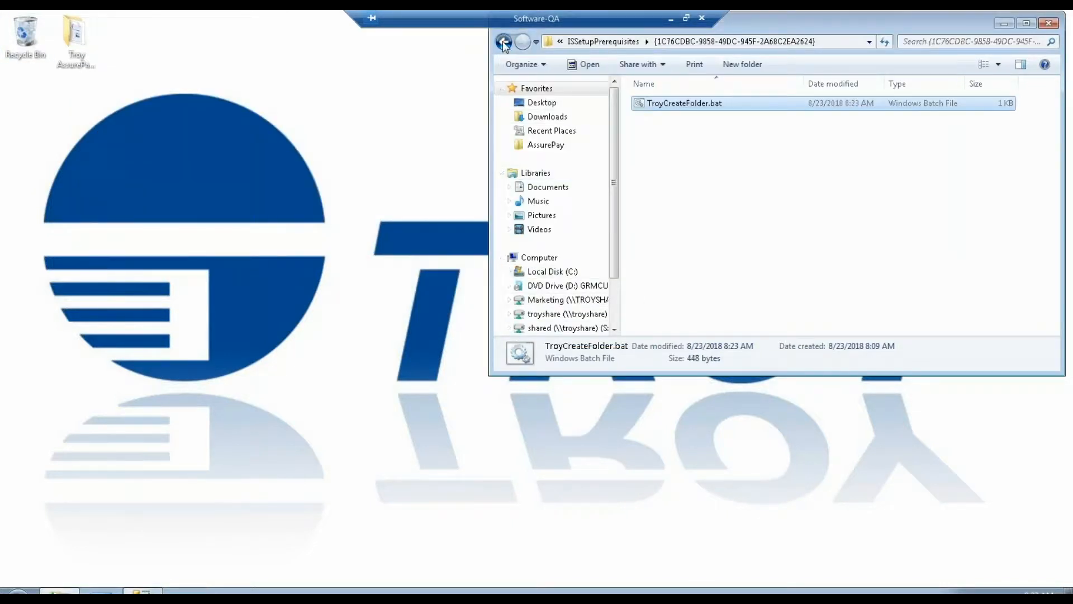
click(503, 43)
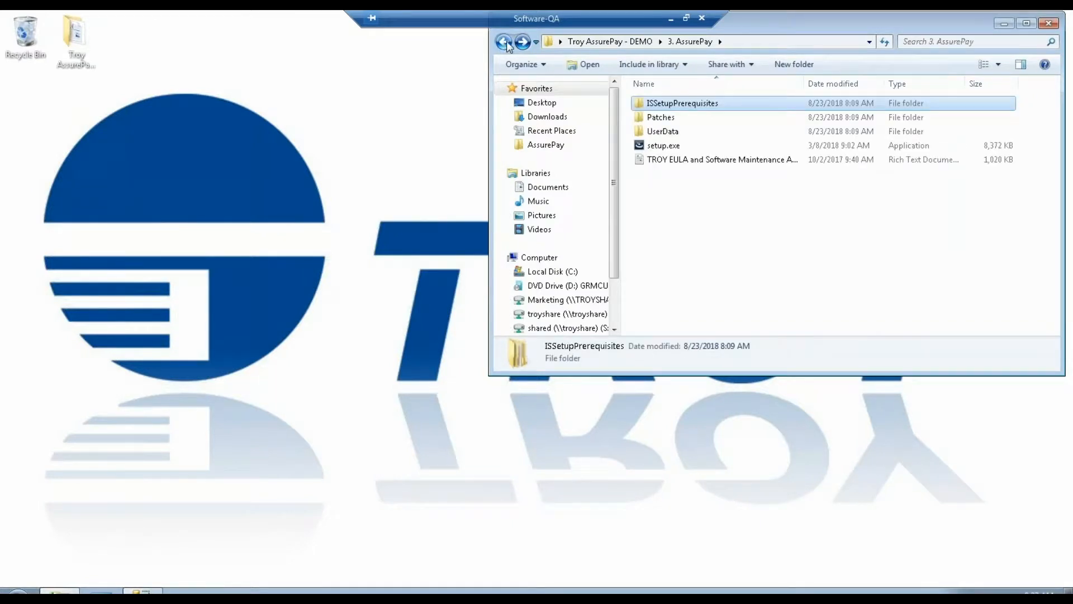
right_click(666, 147)
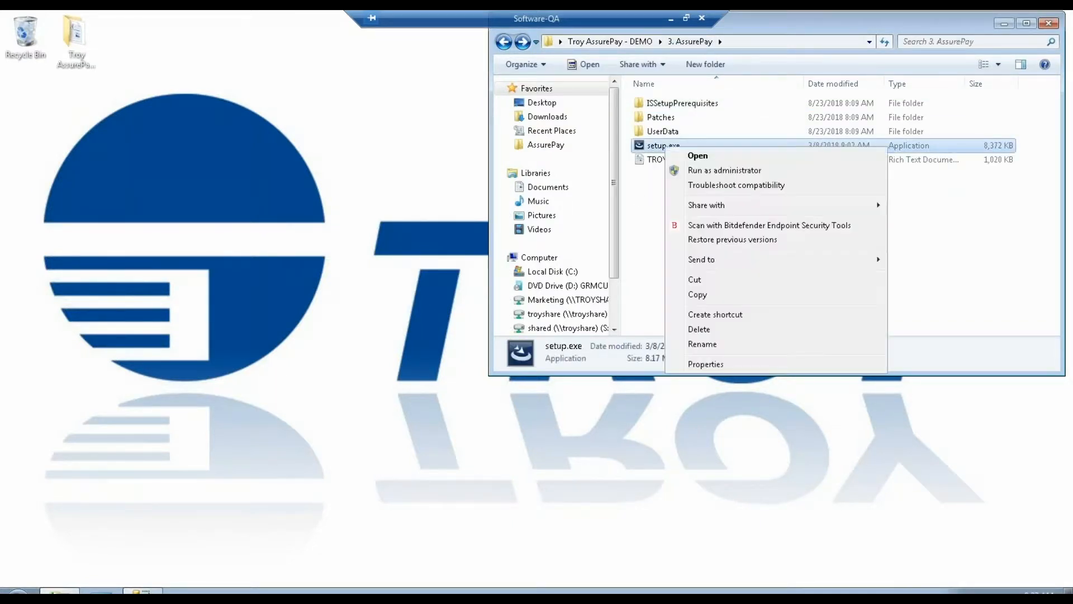
click(711, 171)
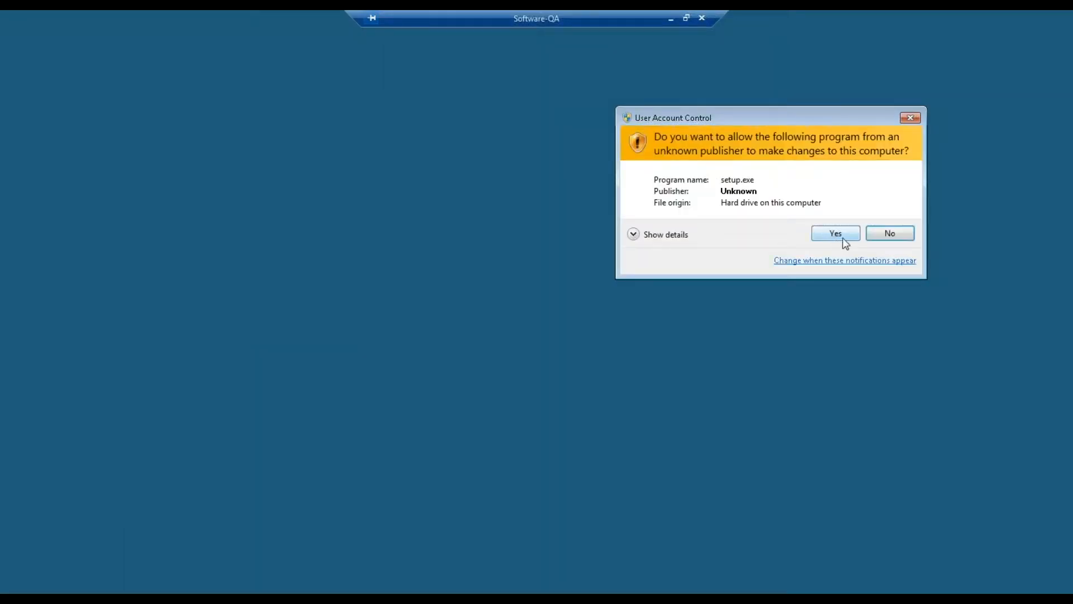
click(836, 234)
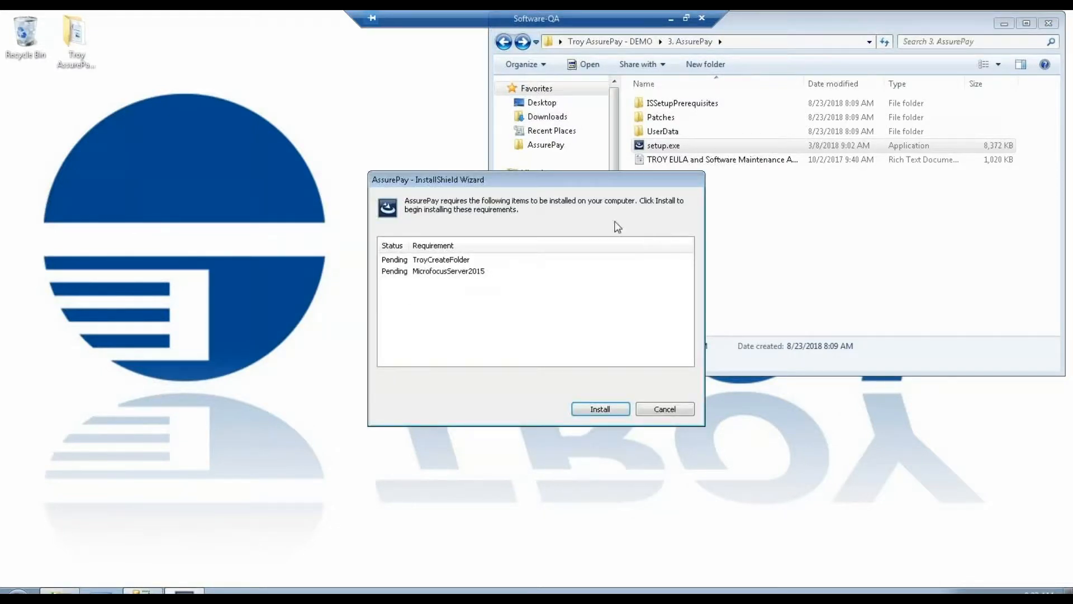
Install the prerequisites and complete the AssurePay InstallShield wizard, accepting the licence and the default destination folder.
click(599, 410)
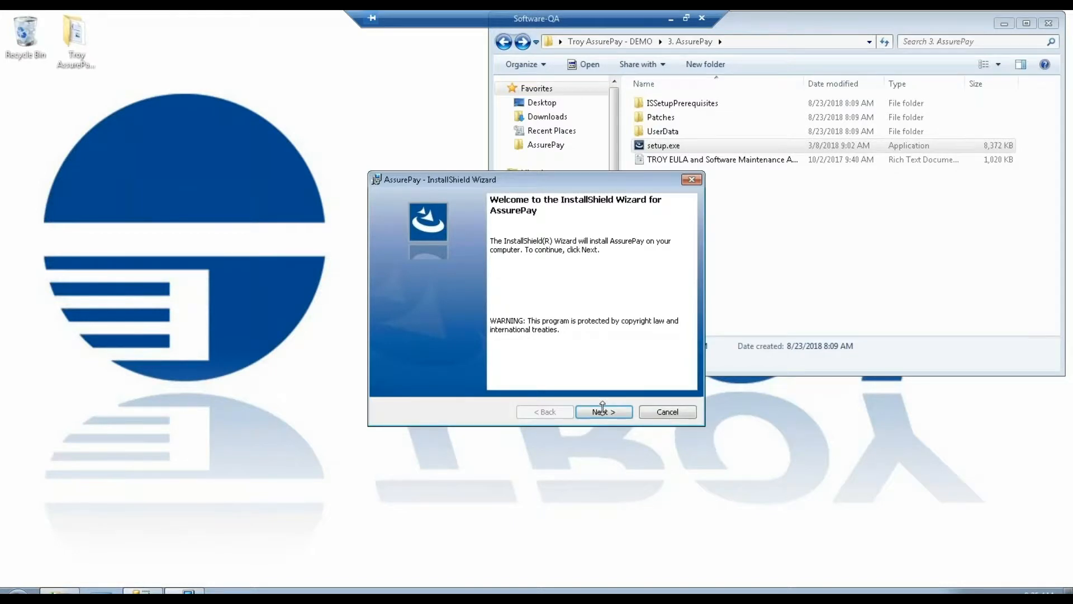
click(602, 406)
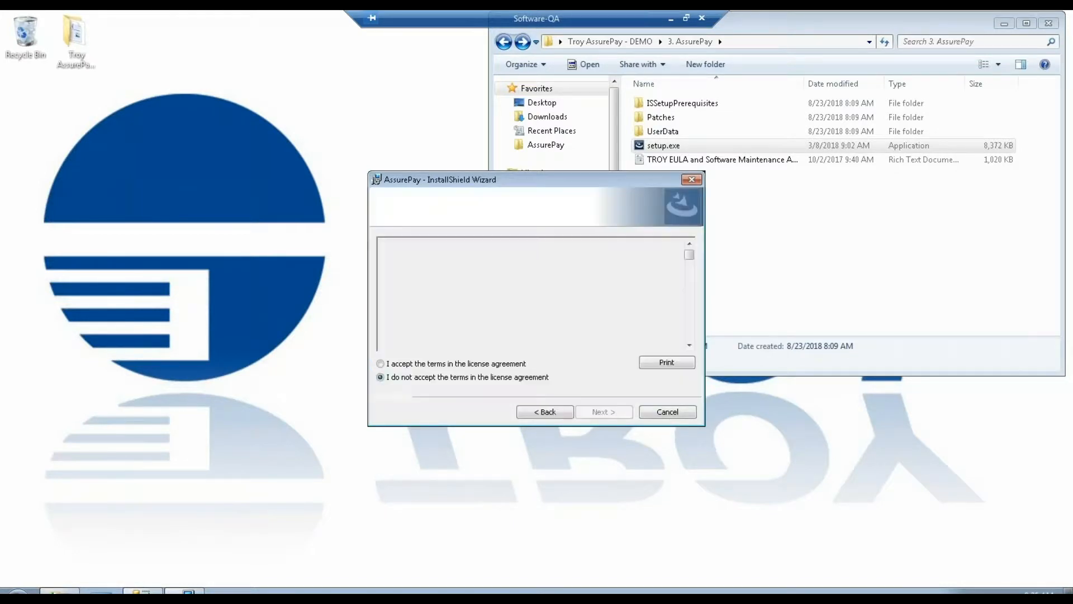
click(473, 365)
click(615, 416)
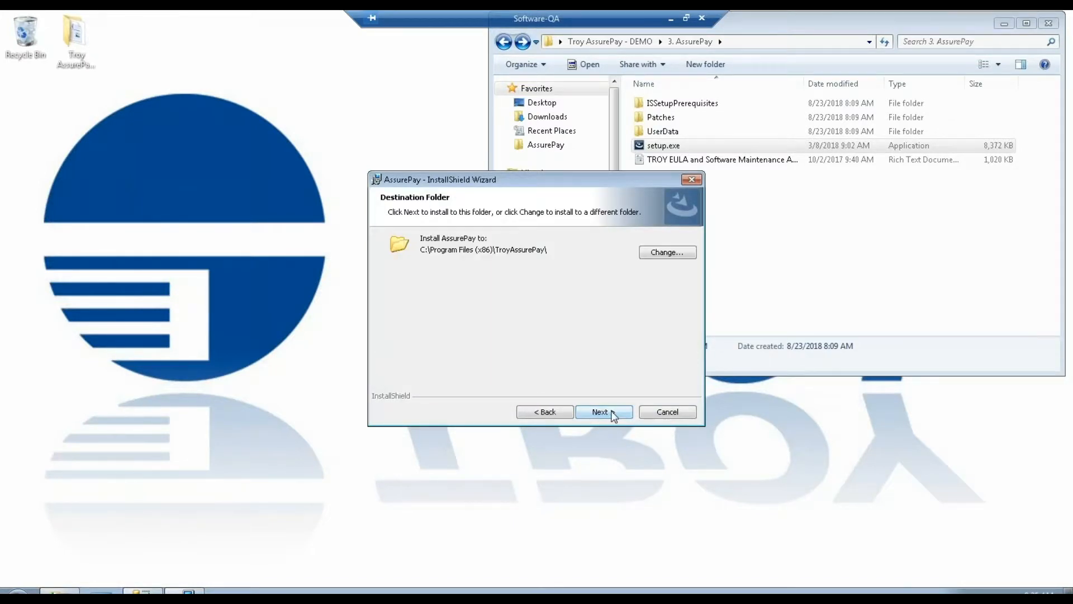
click(614, 416)
click(613, 413)
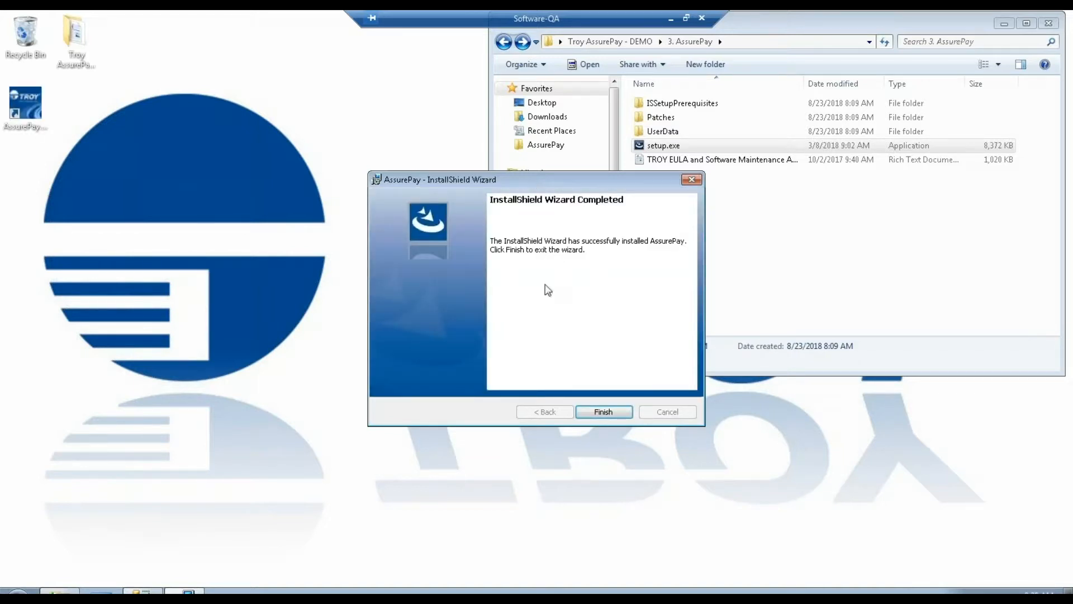
click(599, 412)
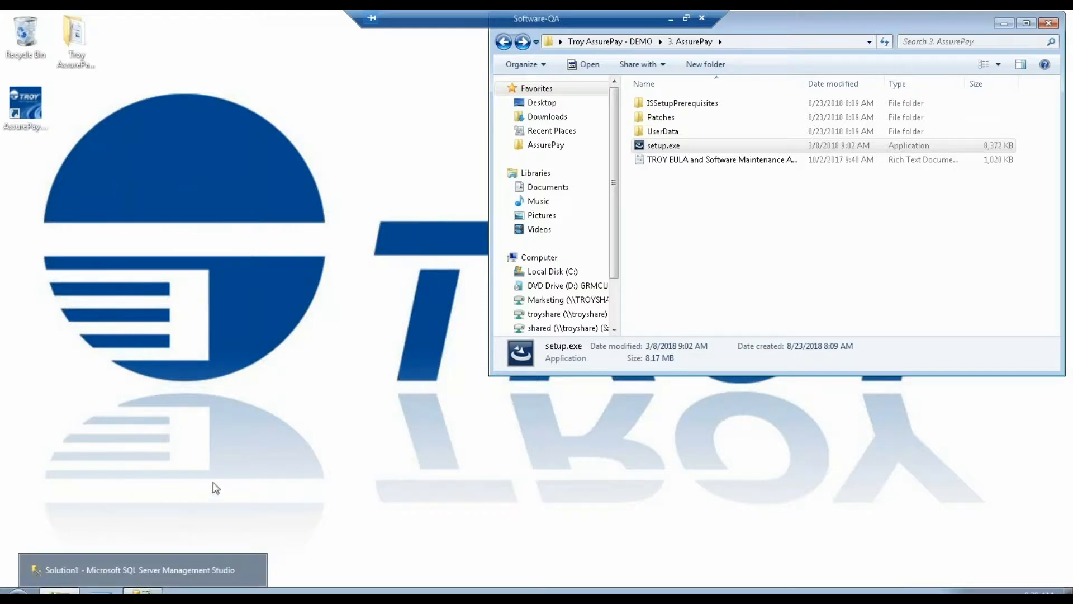
Open a new Explorer window, go to C:\Troy Databases, and open Archive.sql, Premier.sql and Thesaurus.sql together.
right_click(60, 591)
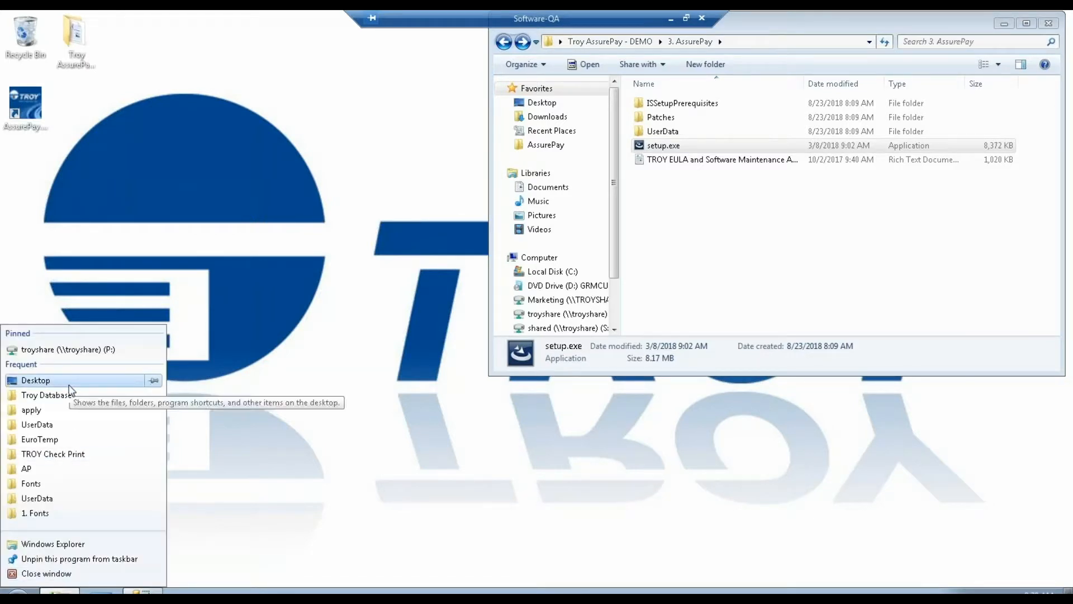
click(66, 551)
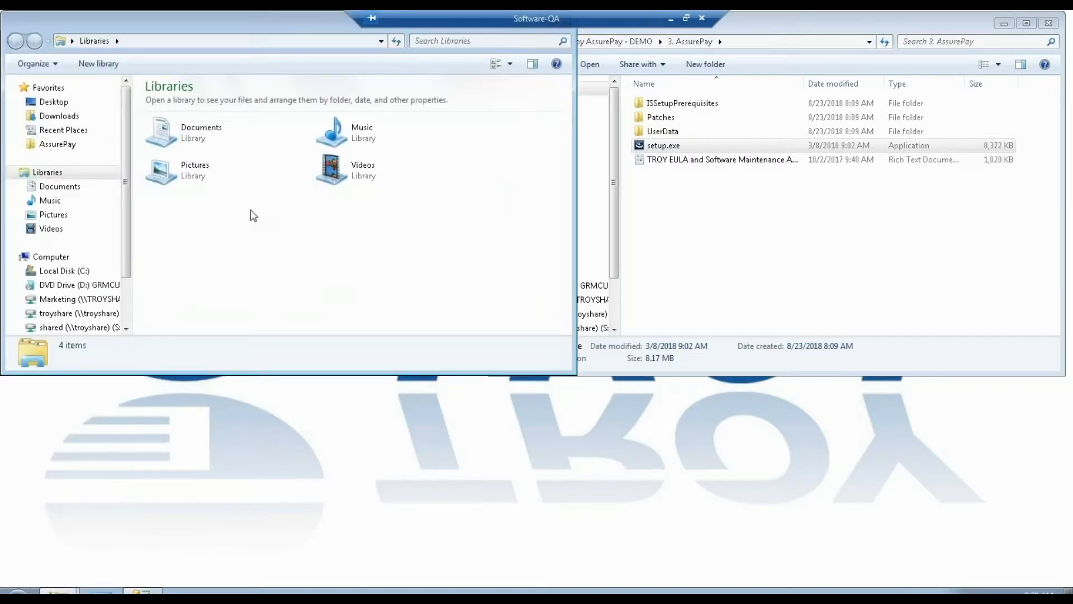
click(81, 272)
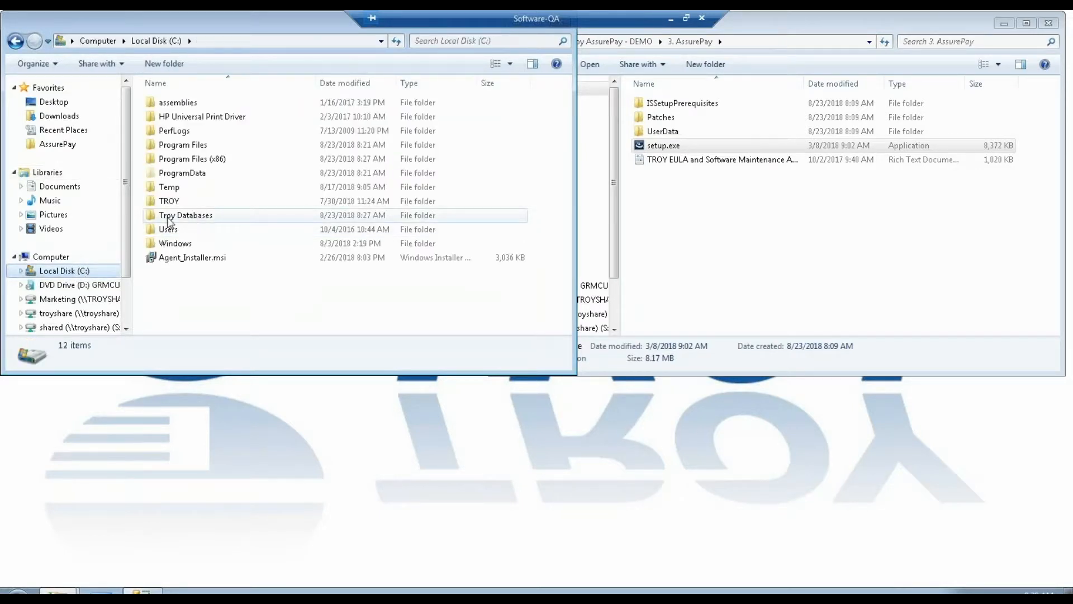
double_click(195, 219)
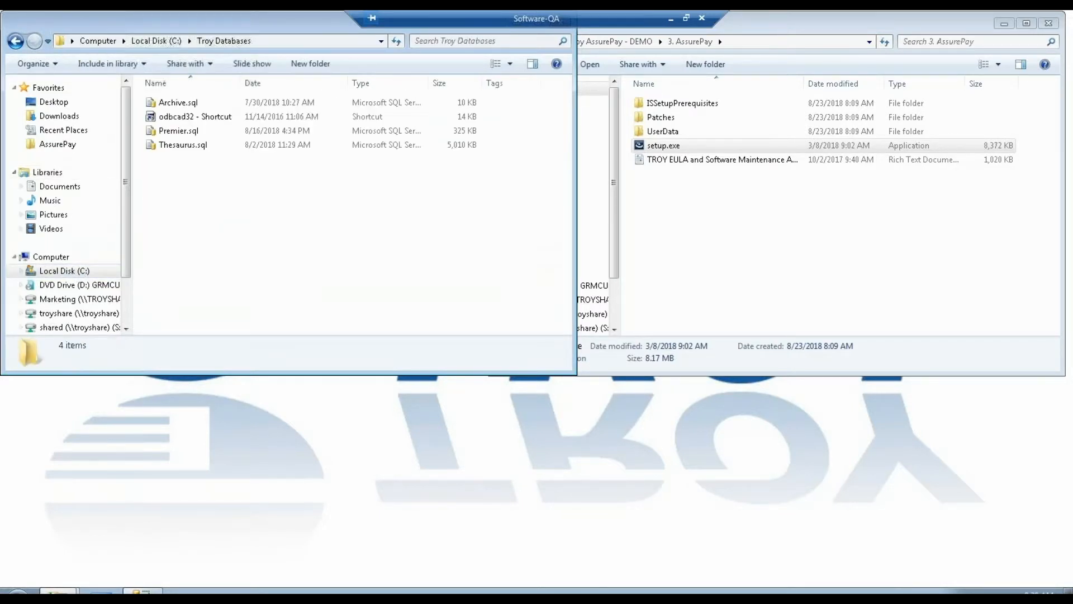
click(200, 104)
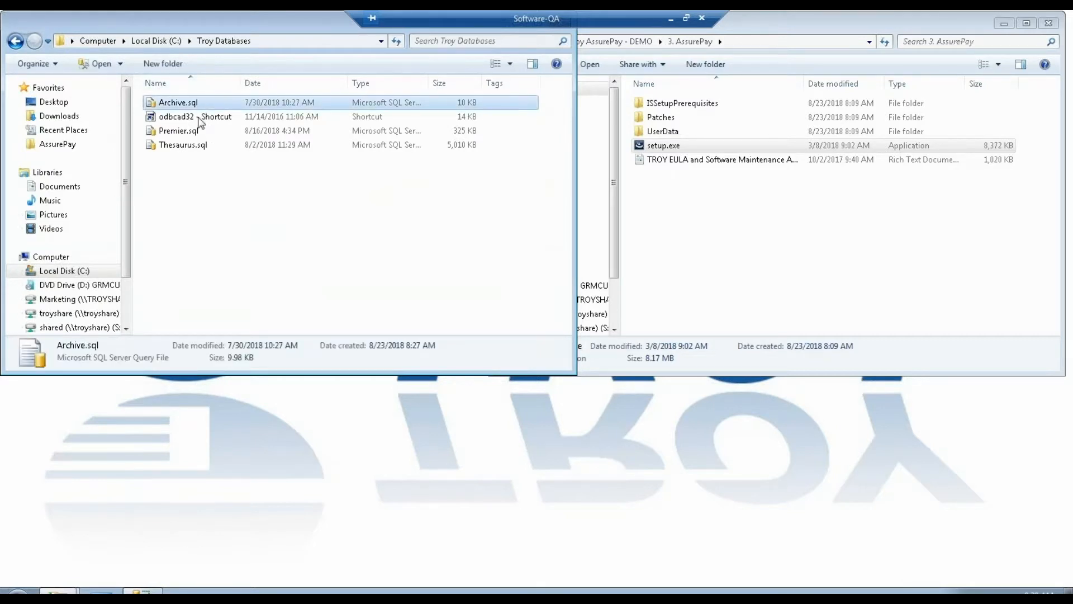
ctrl+click(194, 130)
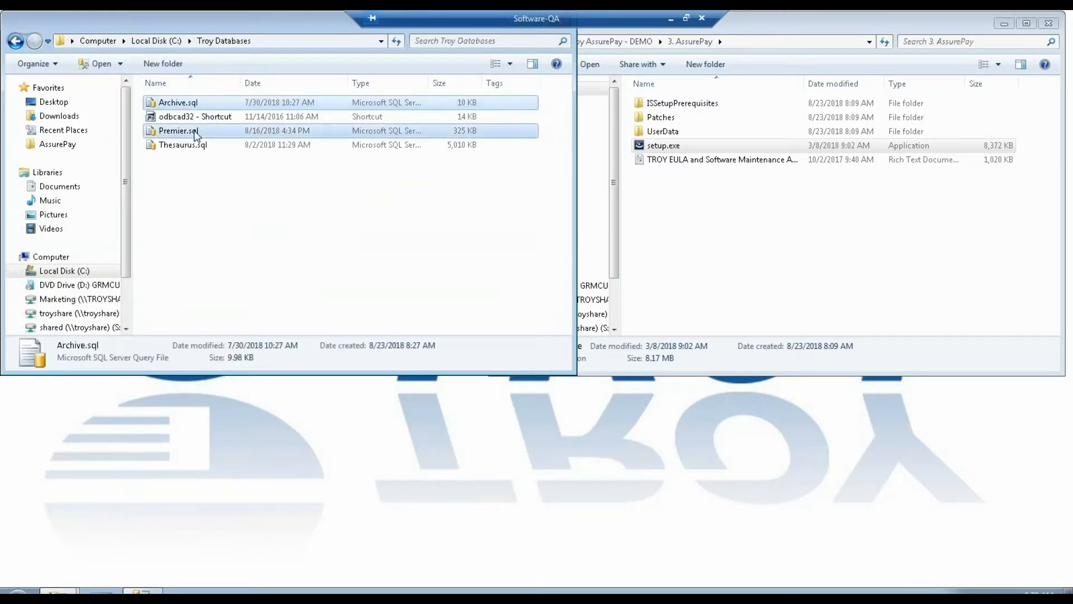
ctrl+click(201, 141)
double_click(200, 137)
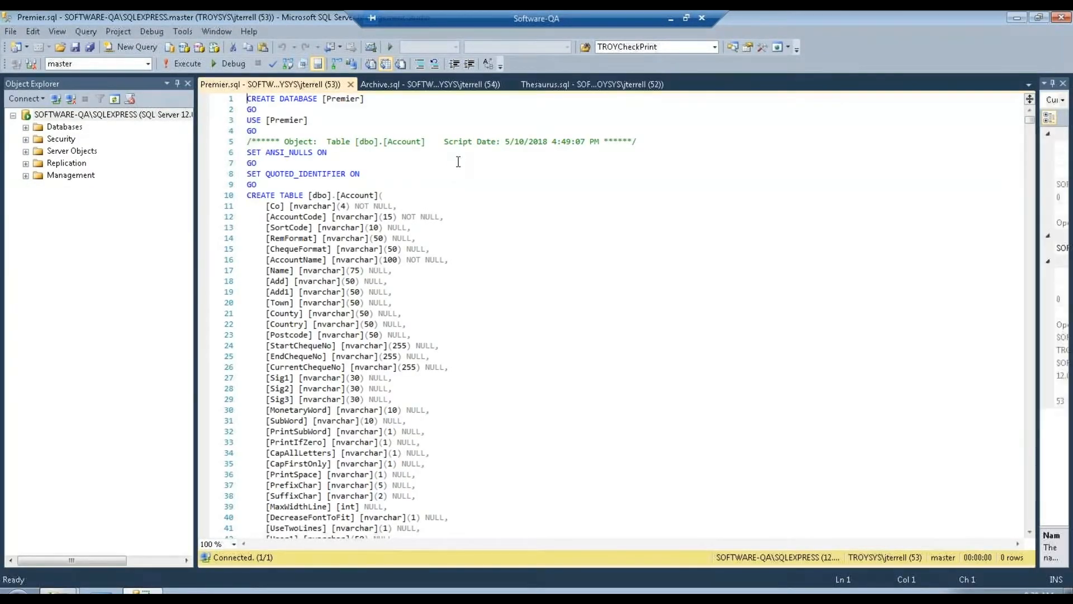
Execute the Premier, Archive and Thesaurus scripts in turn, closing each query tab after it runs.
click(183, 62)
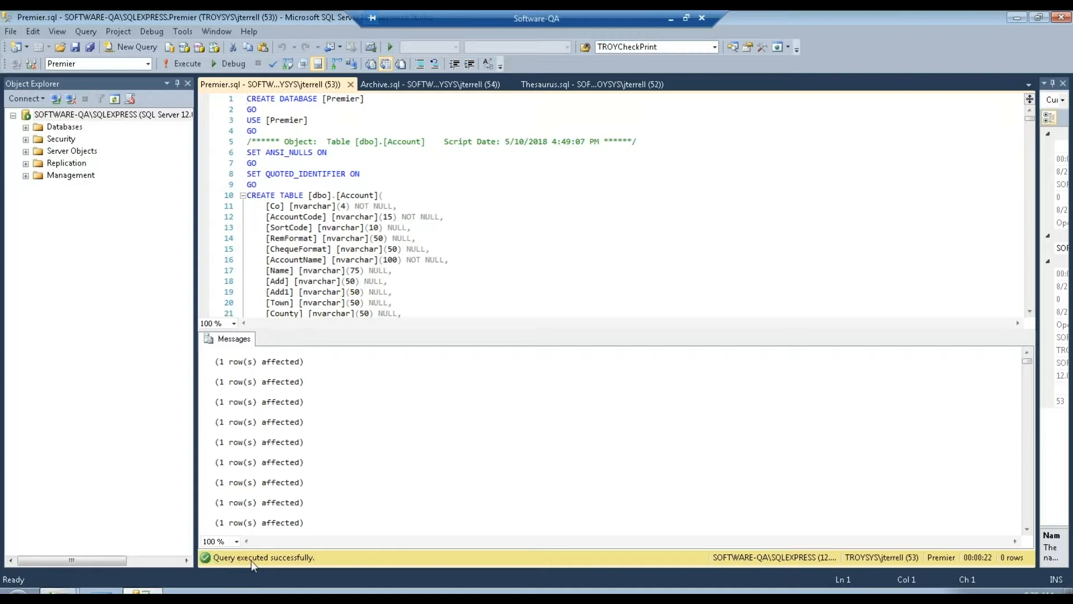
click(351, 85)
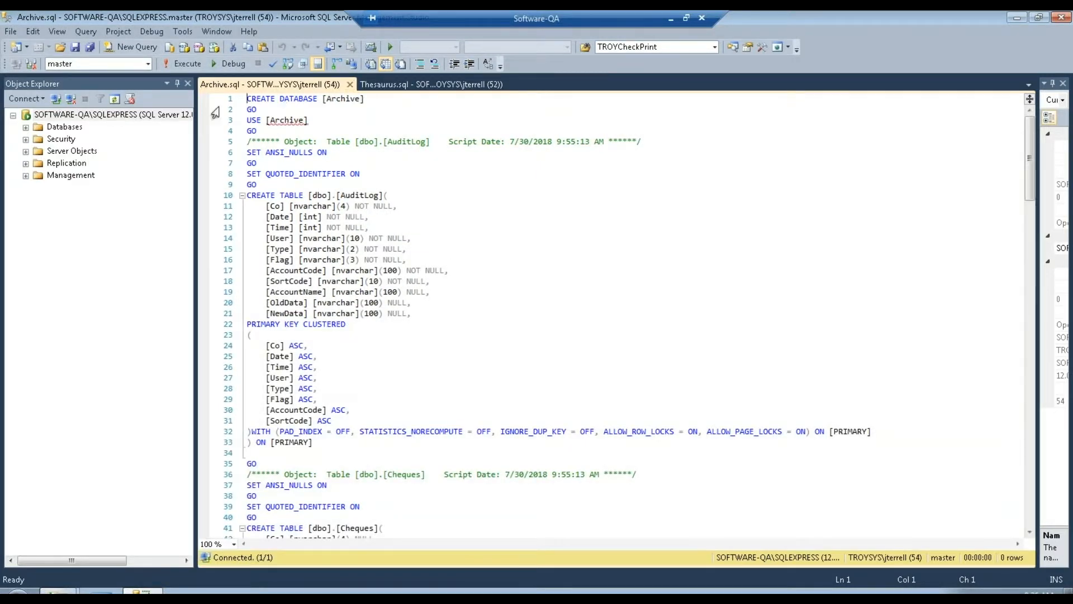
click(184, 64)
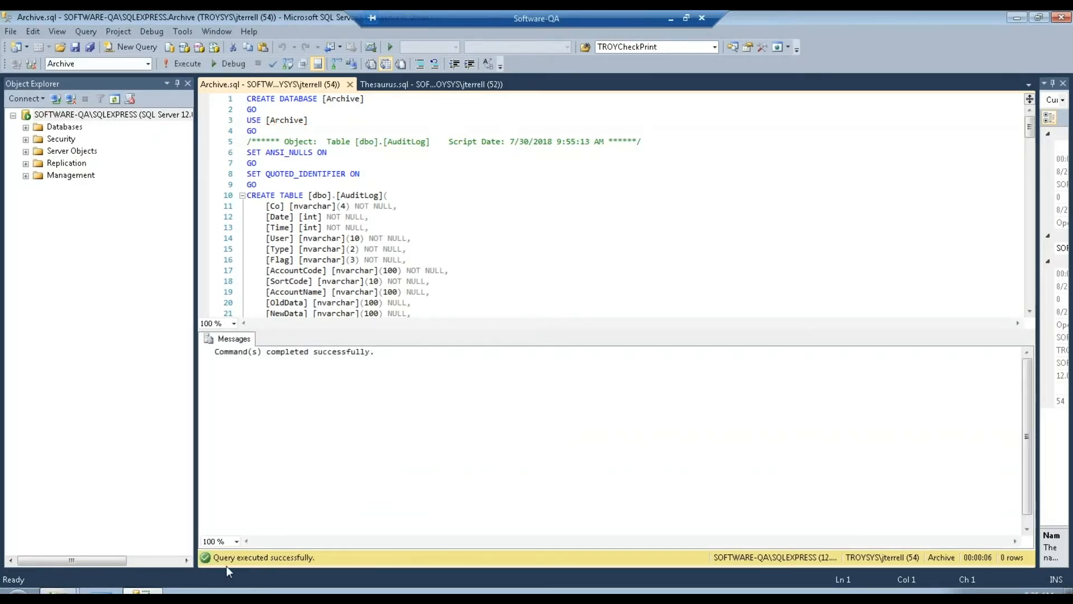
click(350, 84)
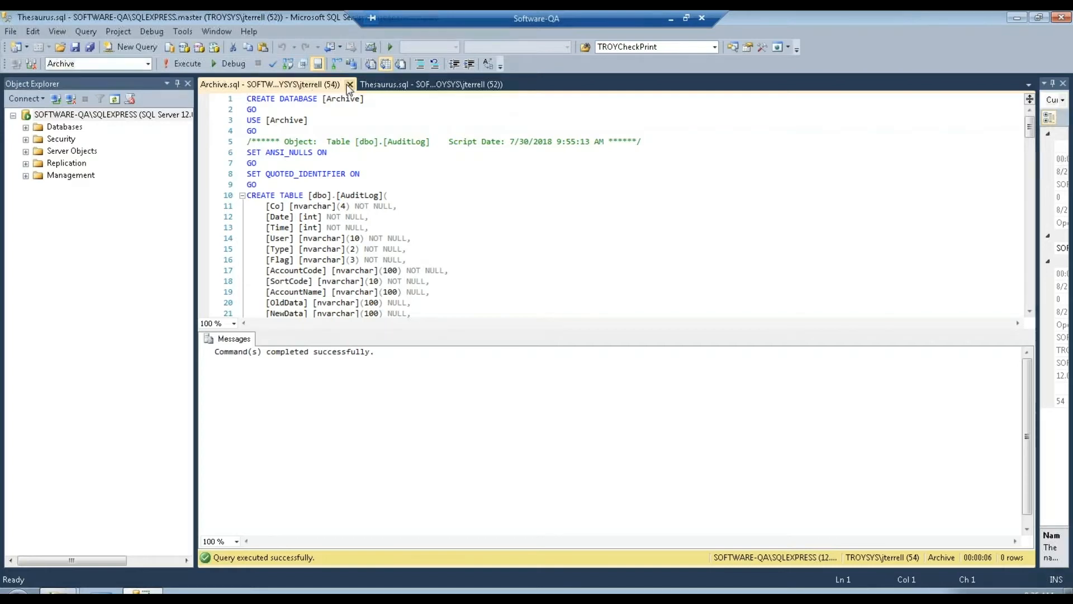
click(188, 63)
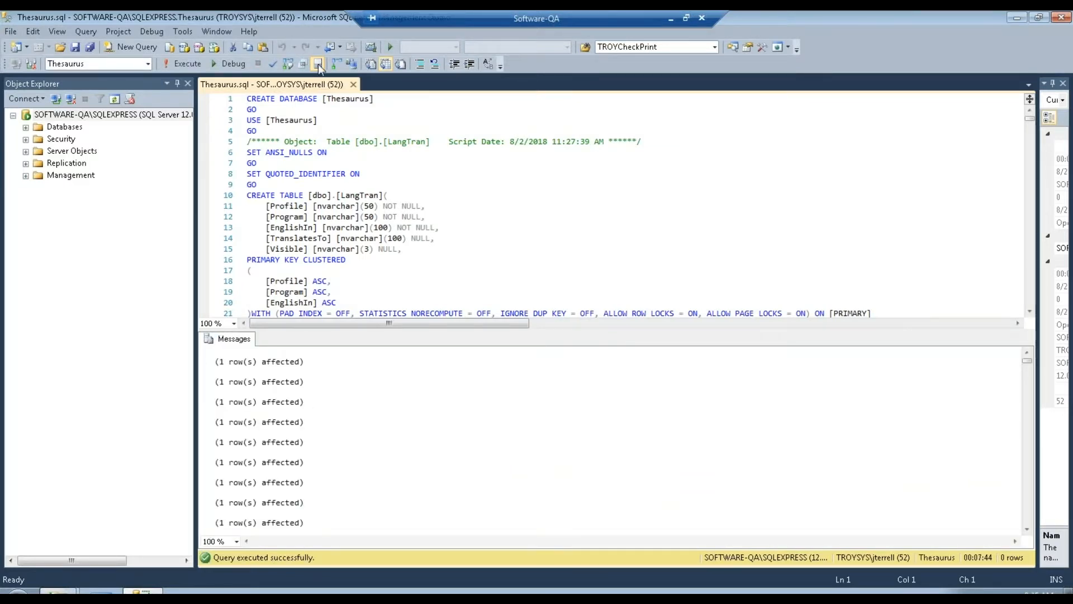
click(354, 85)
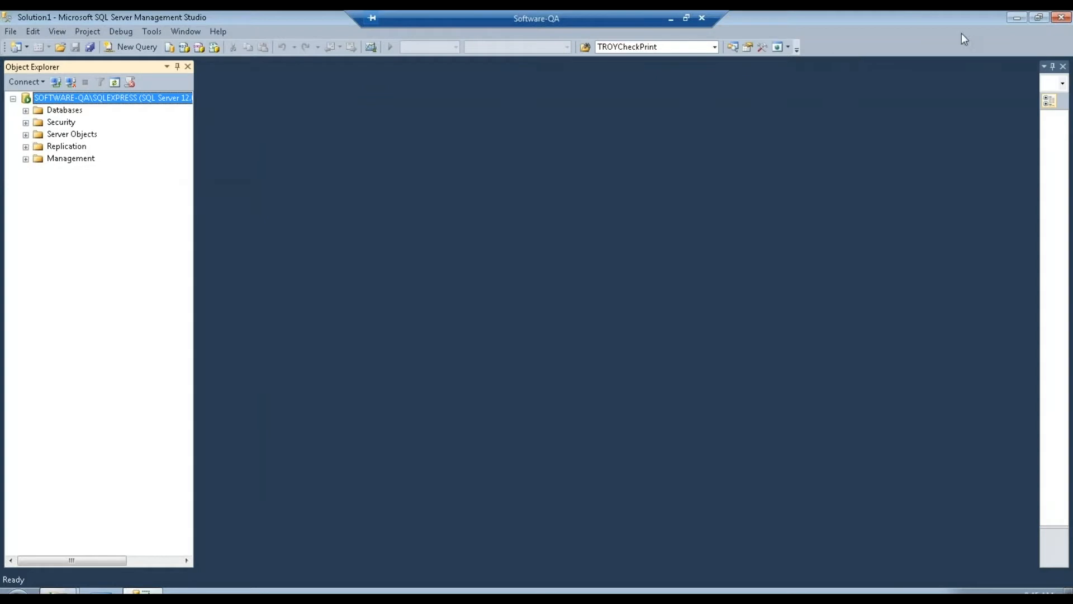
Minimize Management Studio and close the Troy Databases Explorer window.
click(1016, 18)
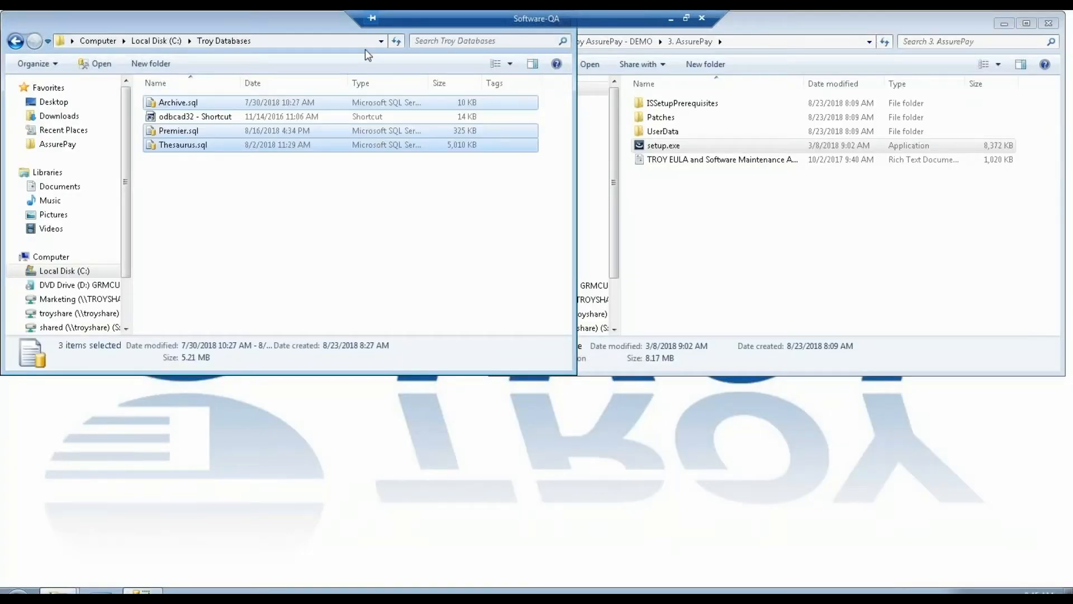
drag(311, 29, 332, 158)
click(537, 152)
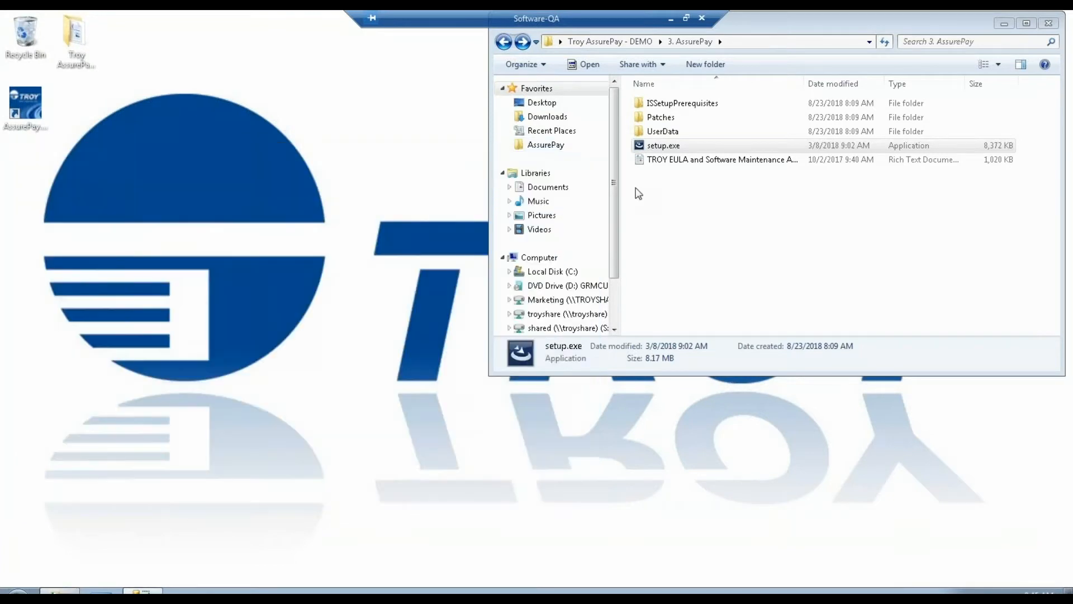
click(670, 237)
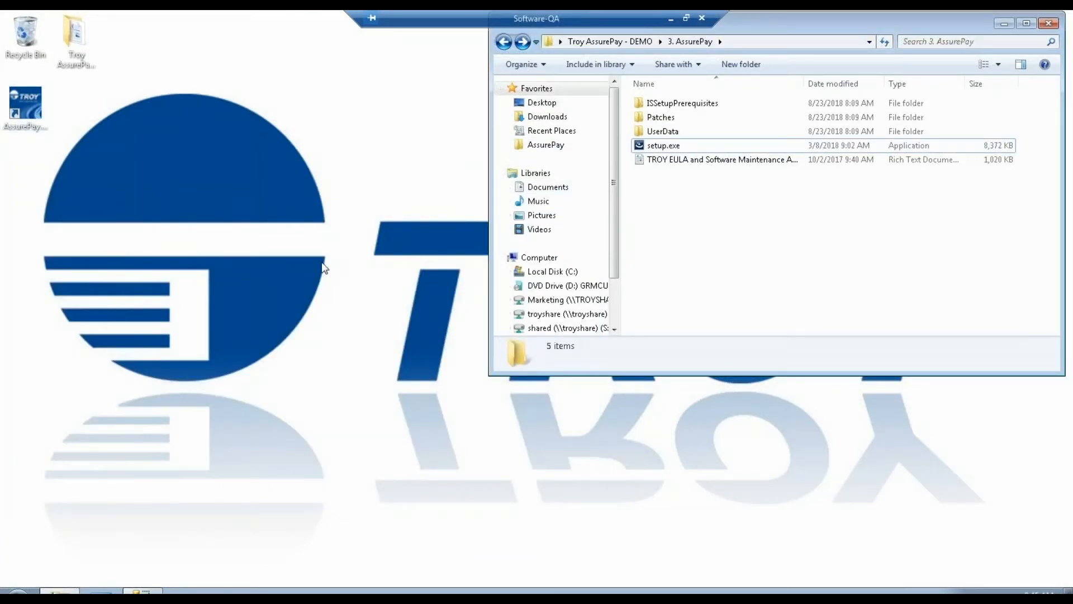
Launch AssurePay from its desktop shortcut and log in with the default user's password.
click(25, 109)
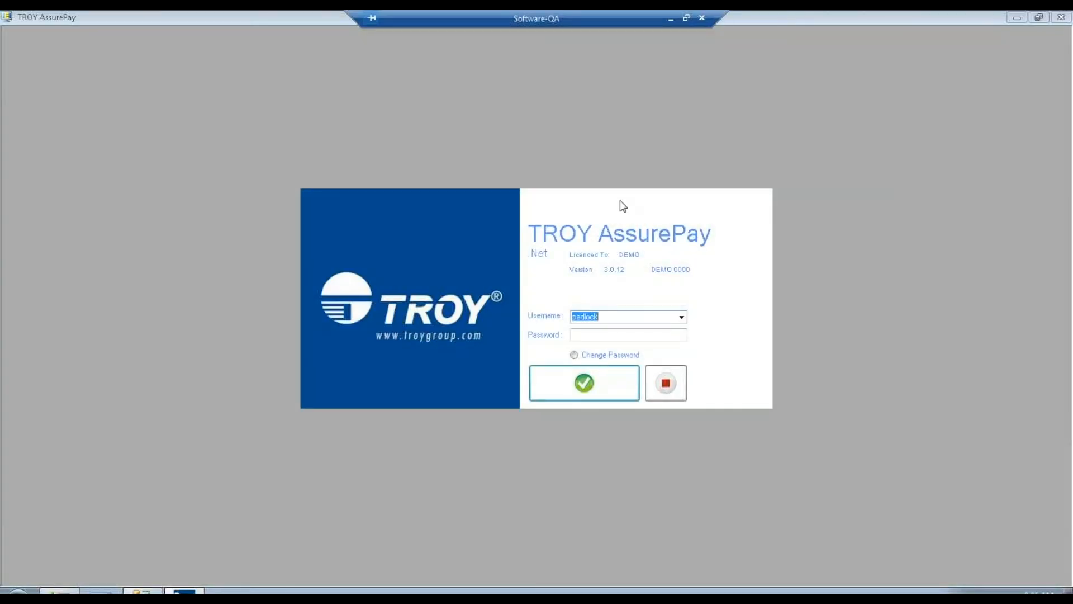
click(664, 336)
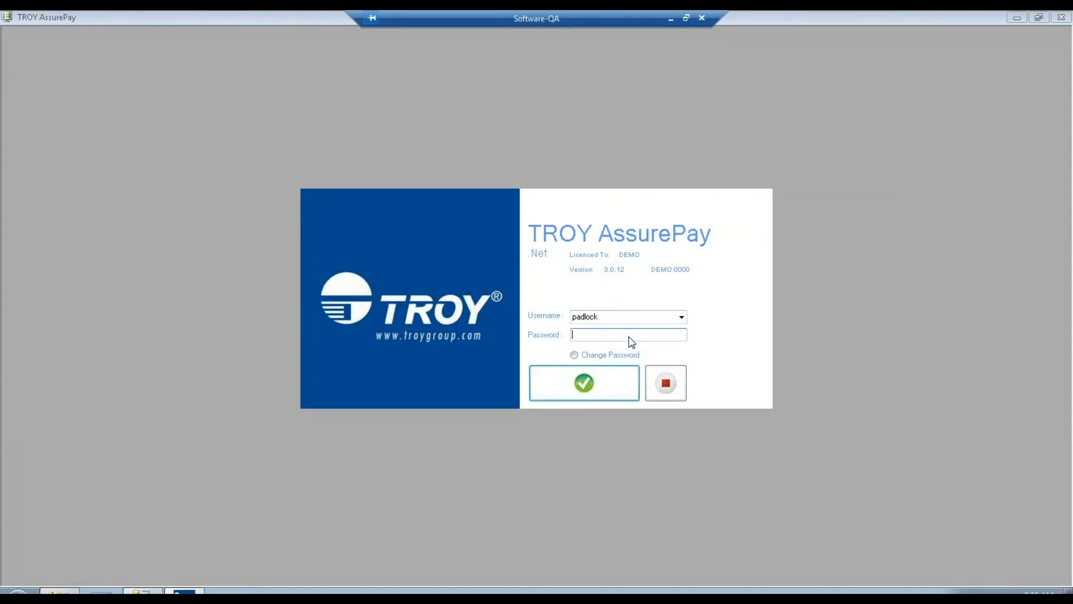
text(**)
key(Return)
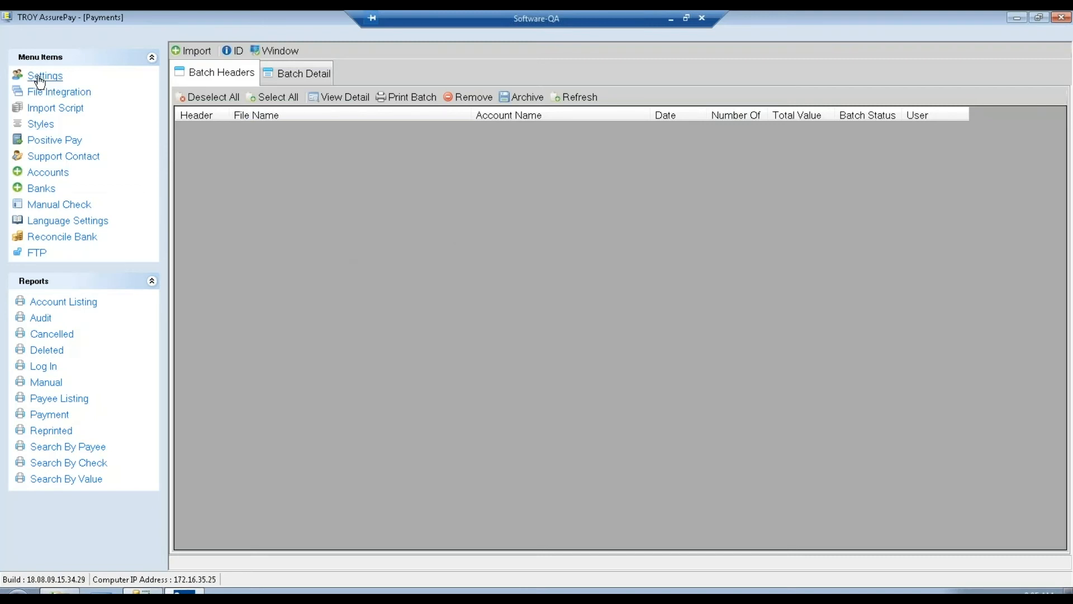
Open Settings and review the Groups, Users and Printers tabs and the User group's settings.
click(142, 77)
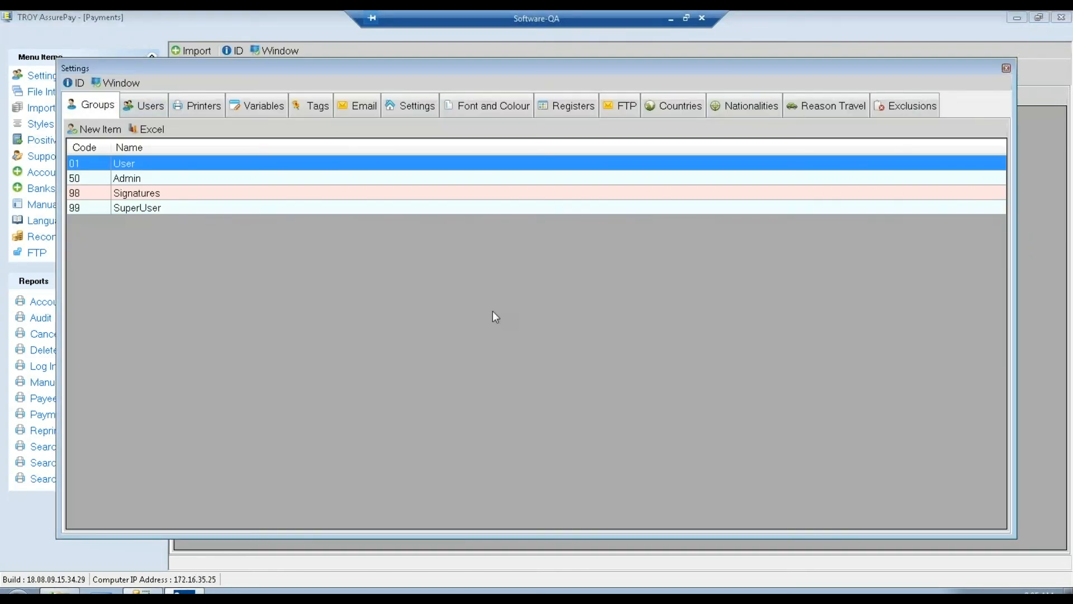
click(160, 107)
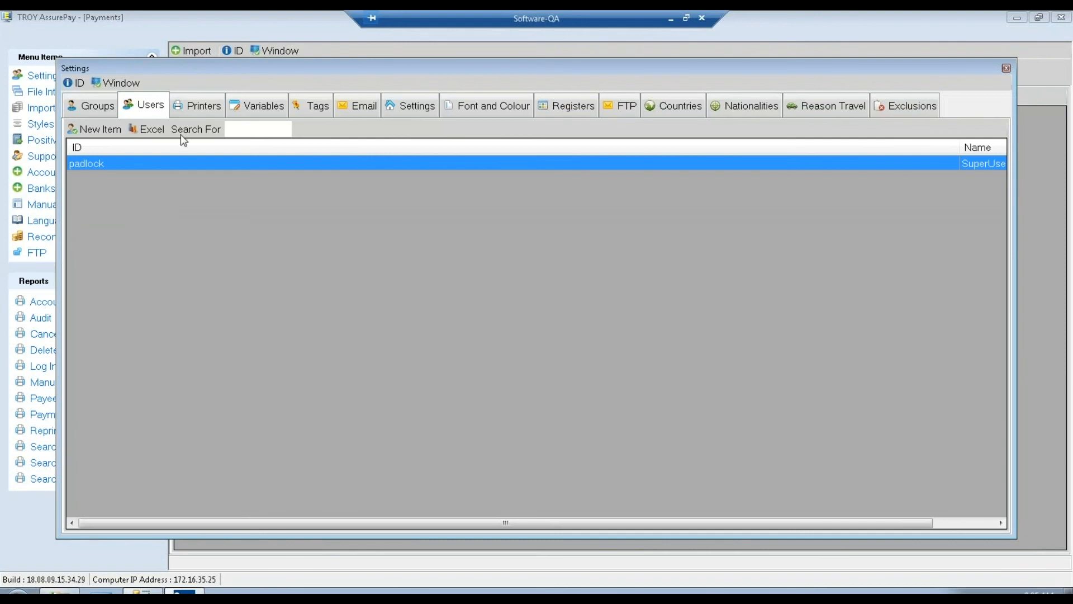
click(186, 106)
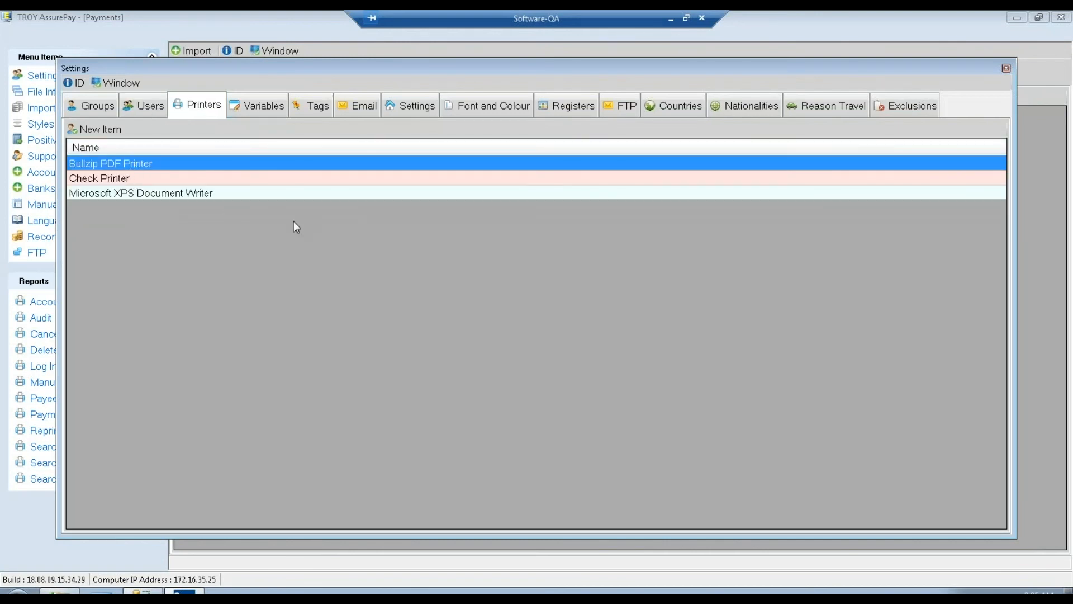
click(97, 109)
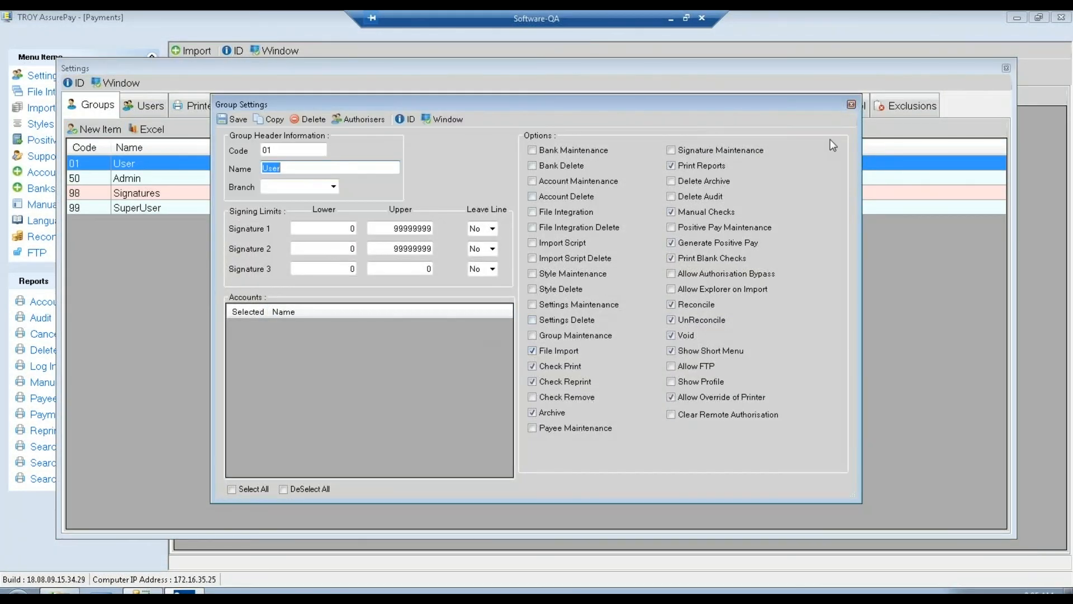
click(852, 105)
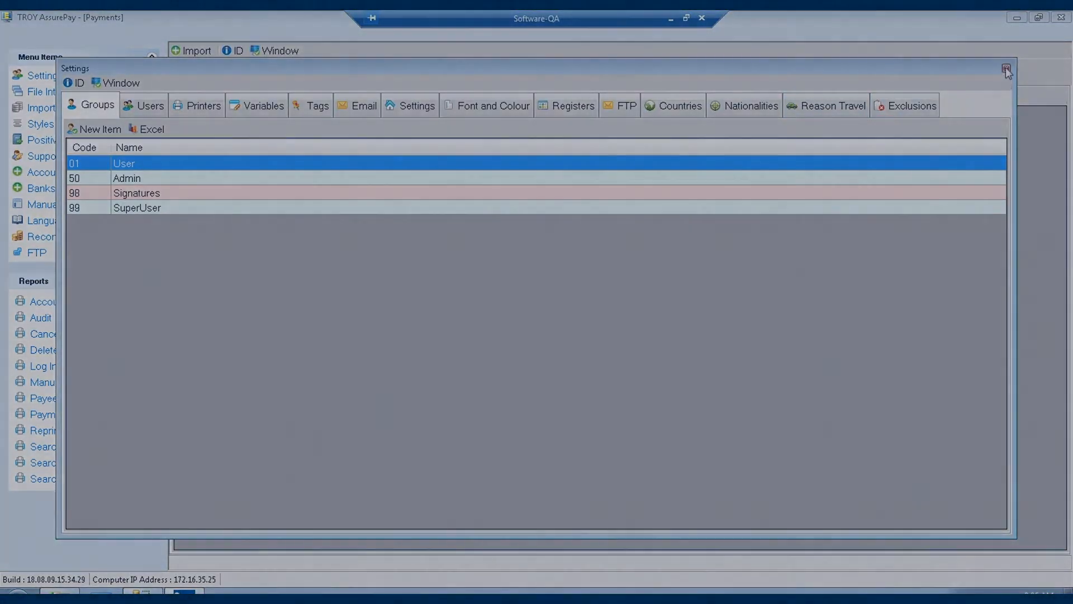